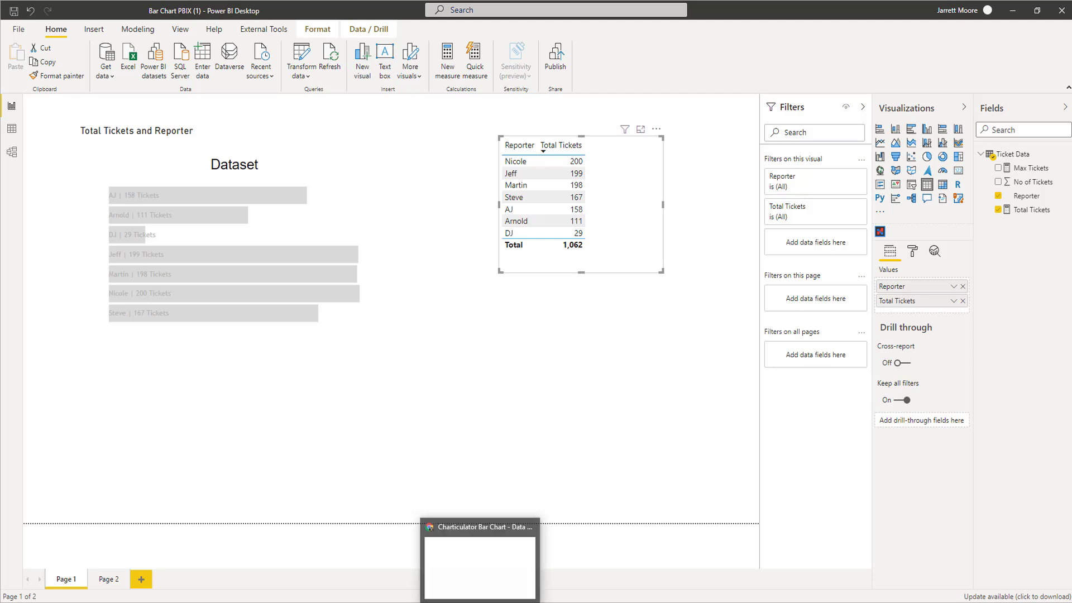
- Switch to the Charticulator Bar Chart forum thread open in Chrome
left_click(491, 593)
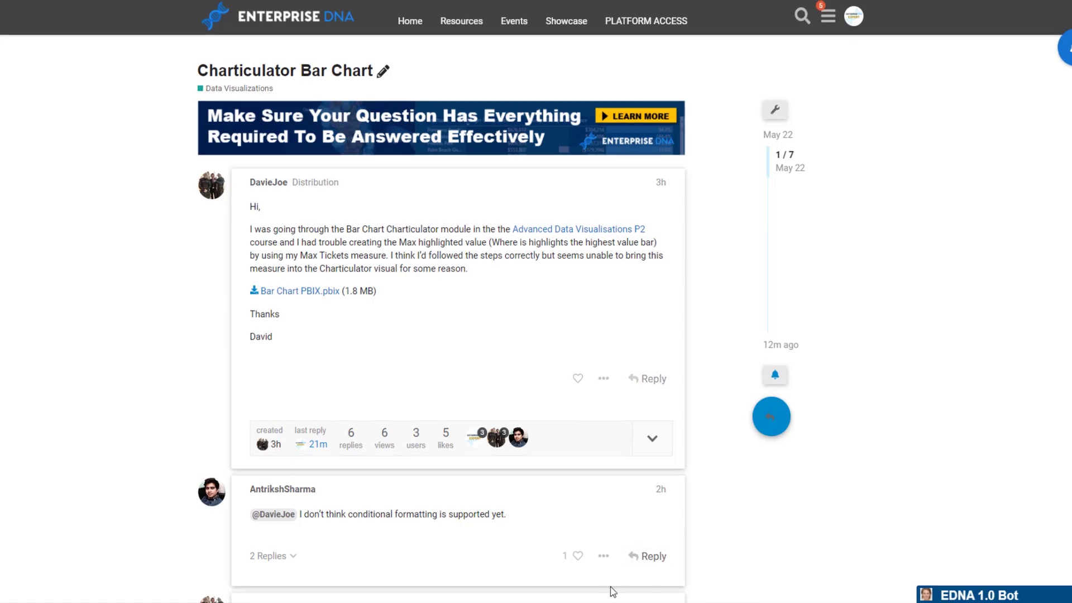
- Return to Power BI and select the Dataset bar chart and the Reporter / Total Tickets table
left_click(584, 596)
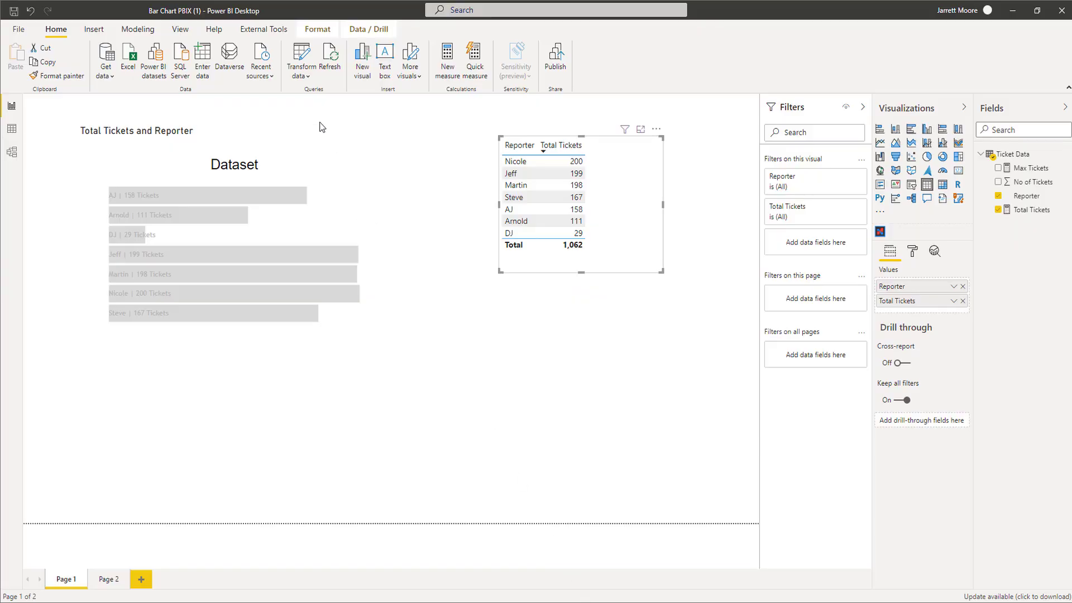
left_click(266, 146)
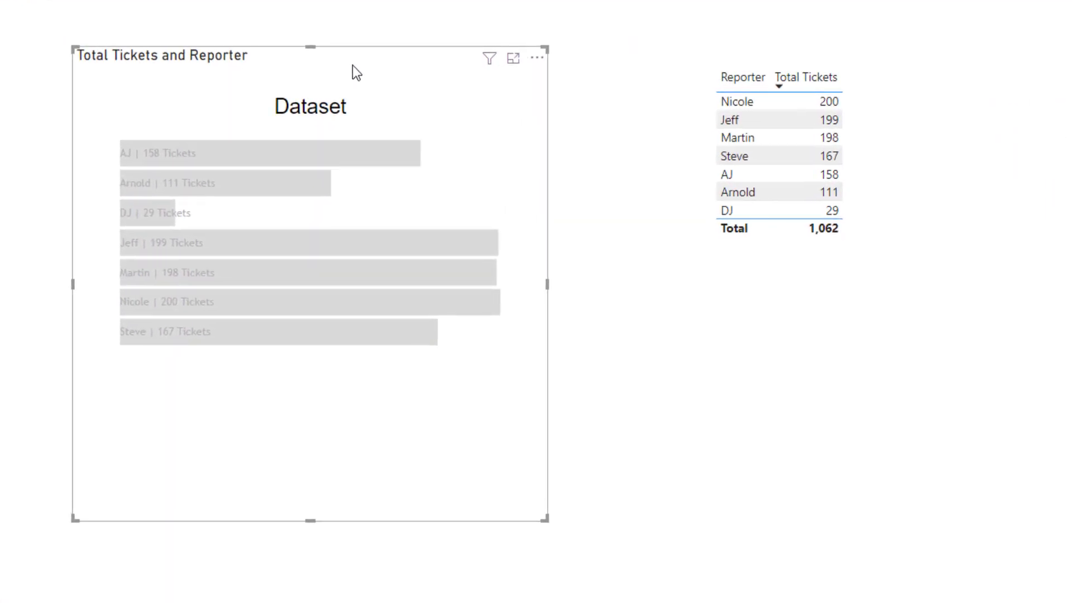
left_click(876, 69)
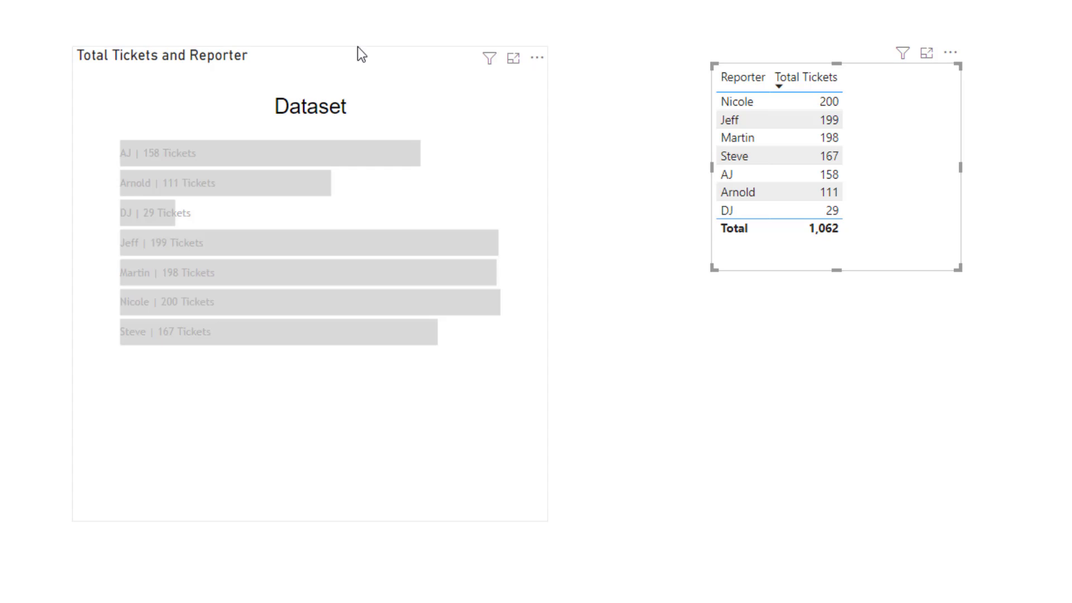
left_click(358, 47)
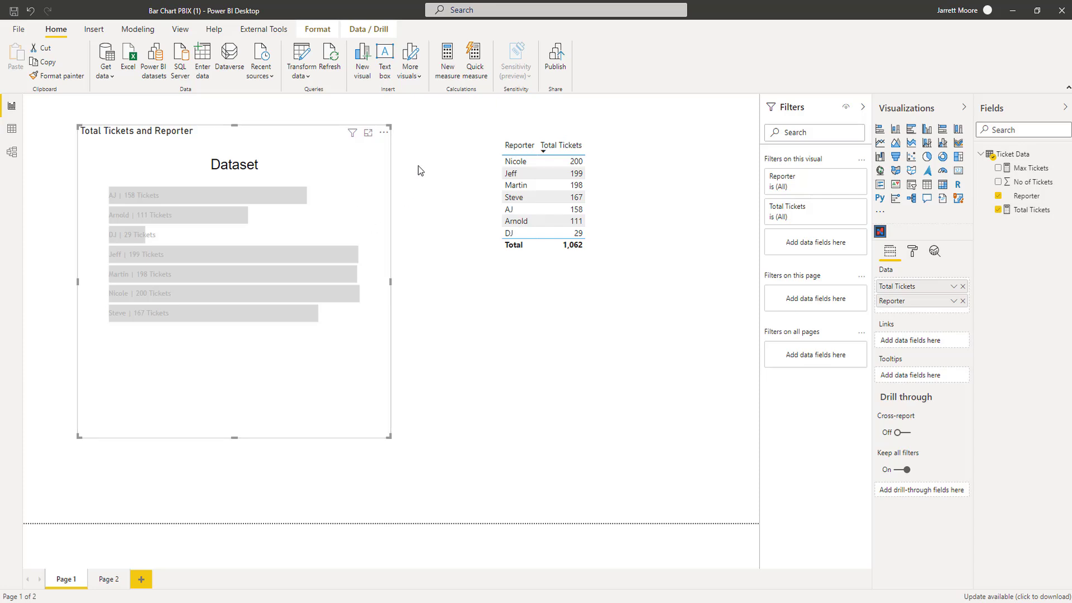
left_click(614, 144)
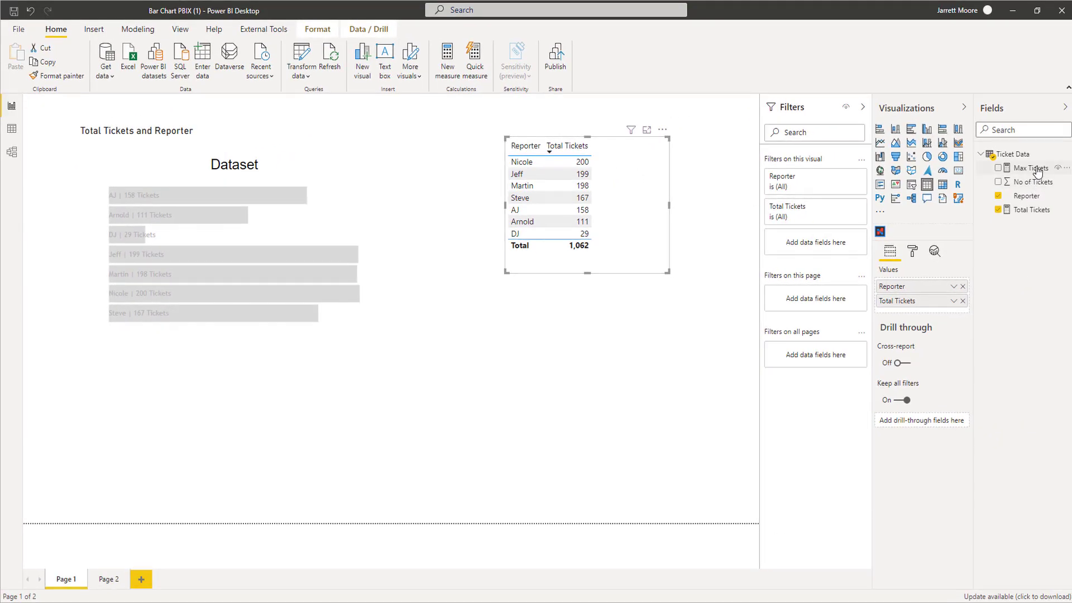
left_click(1033, 168)
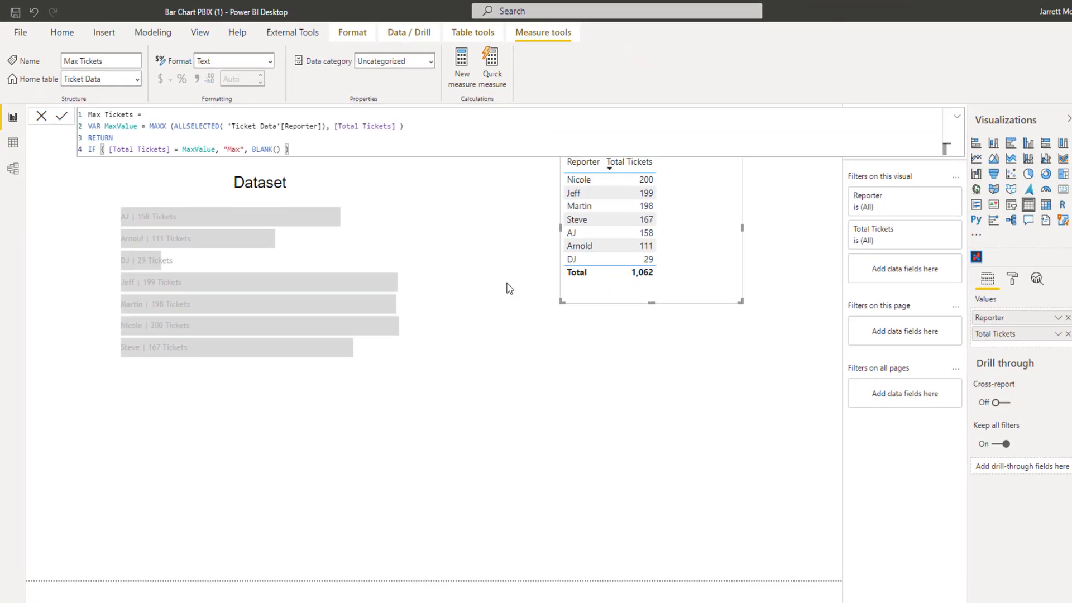
left_click(380, 410)
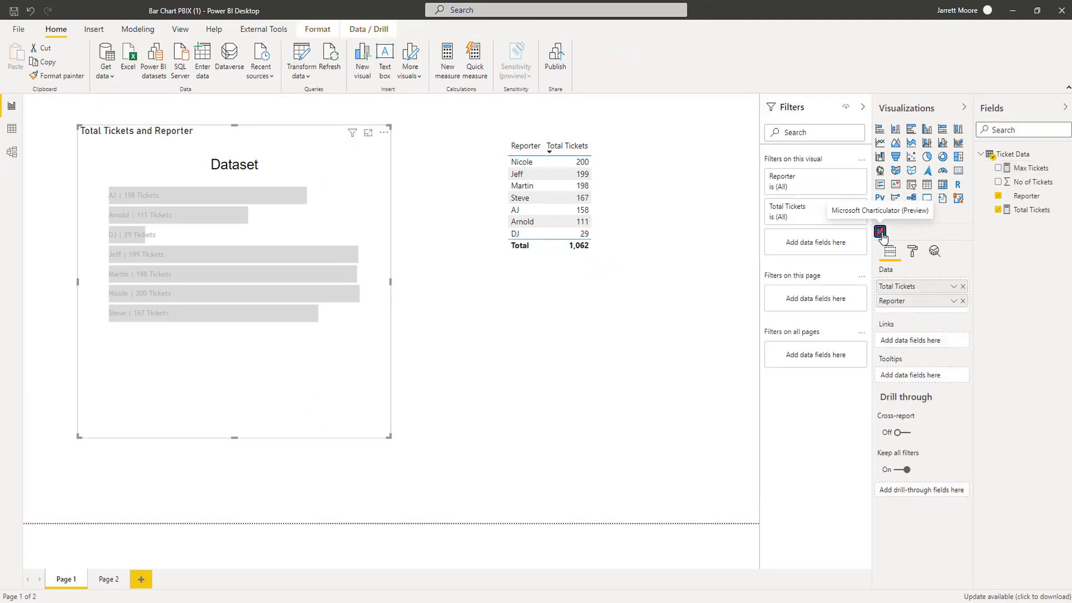
- Add a taller Charticulator visual and feed it the Reporter and Total Tickets fields
left_click(571, 313)
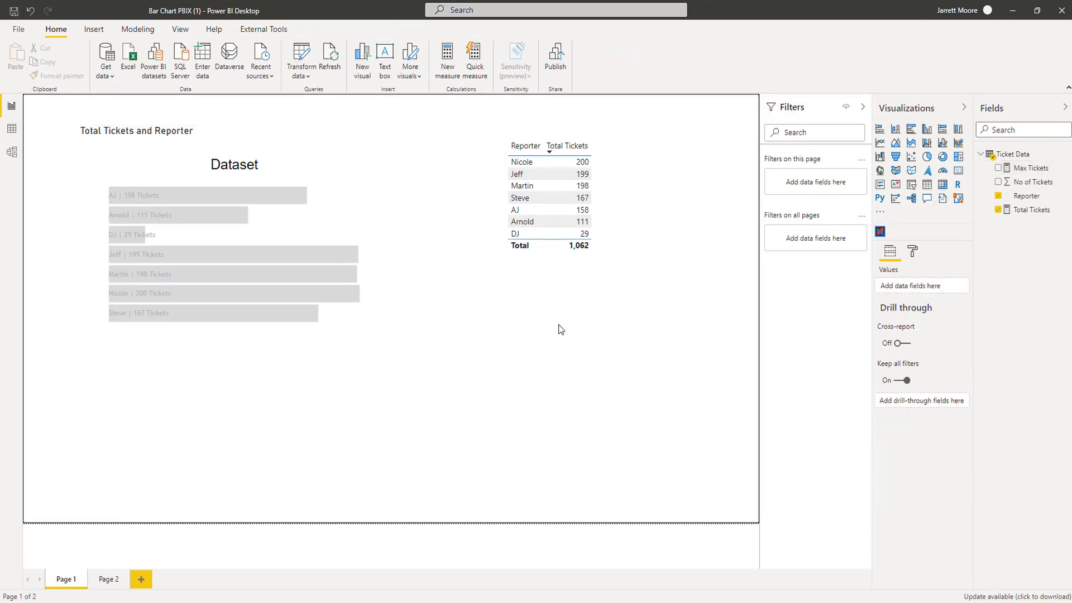
left_click(880, 233)
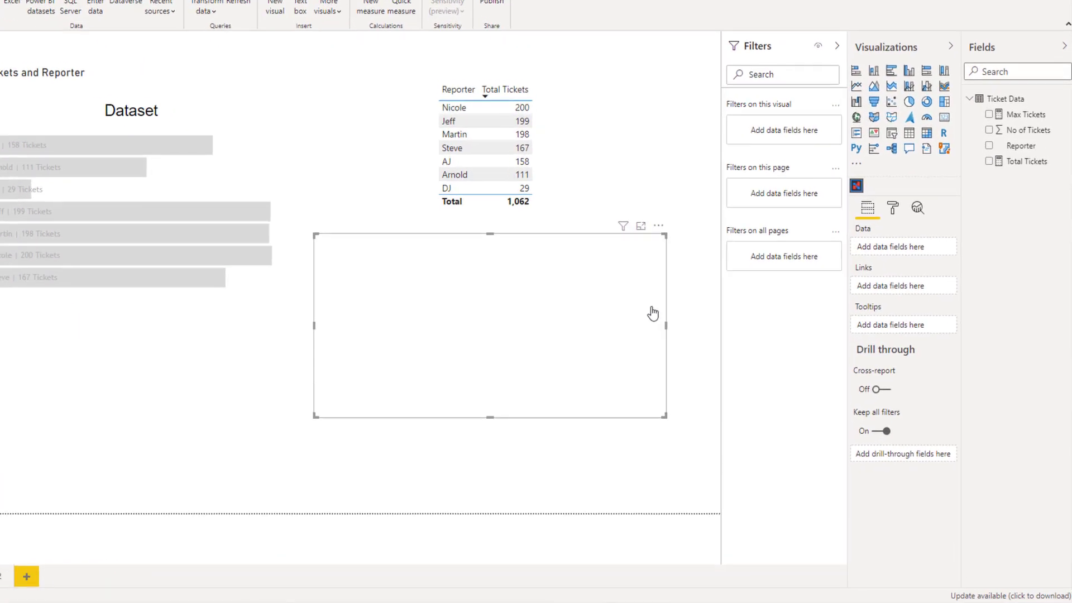
left_click_drag(665, 419, 667, 485)
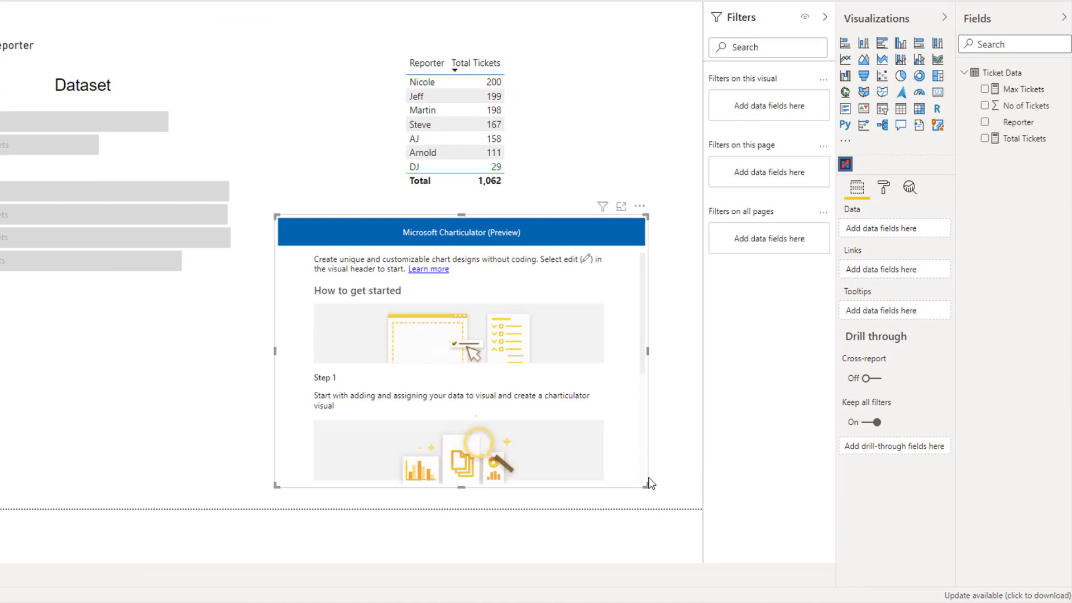
left_click_drag(1017, 123, 900, 224)
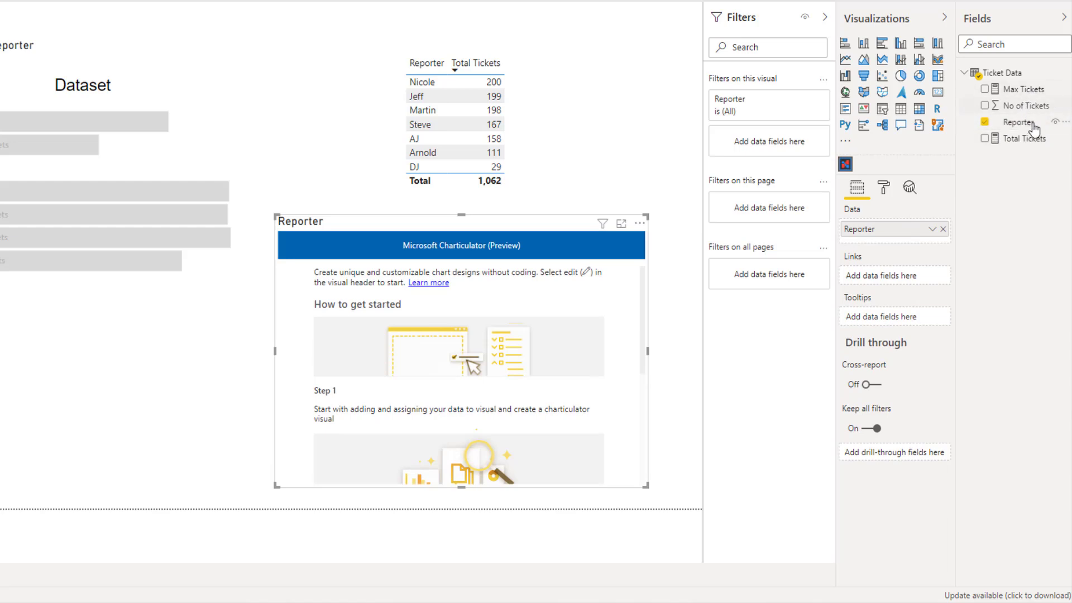
left_click_drag(1026, 139, 925, 233)
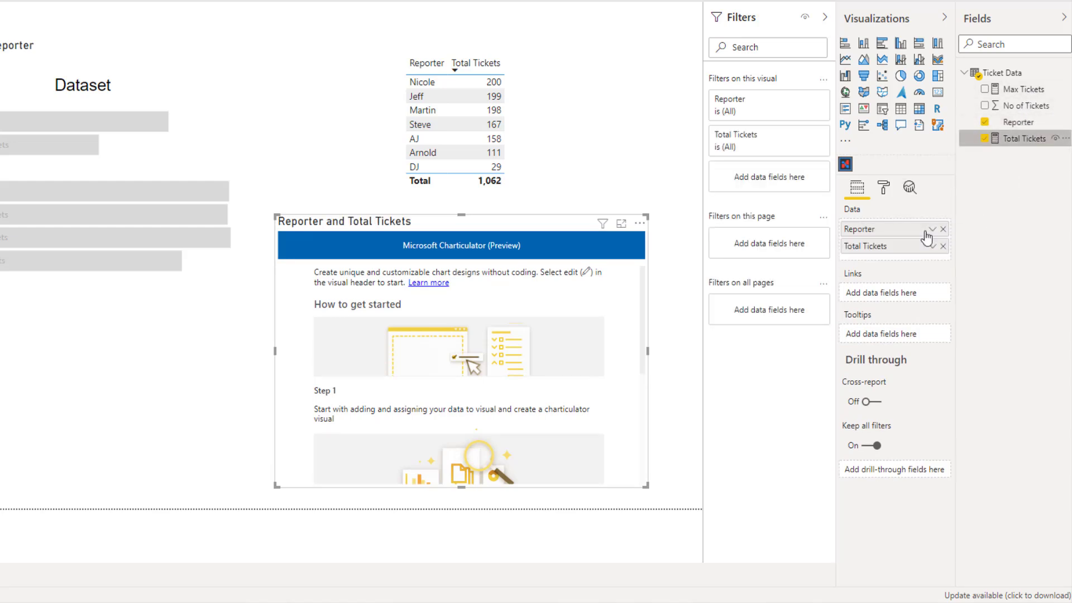
- Edit the Charticulator visual, add Max Tickets to its data and create a chart
left_click(640, 224)
left_click(655, 246)
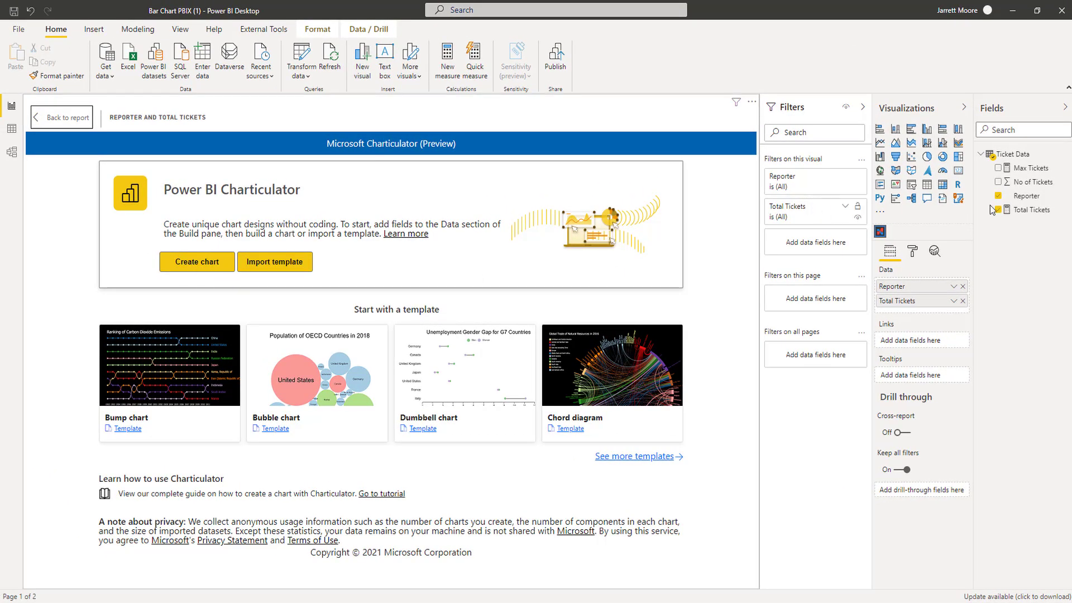
left_click_drag(1032, 176, 946, 309)
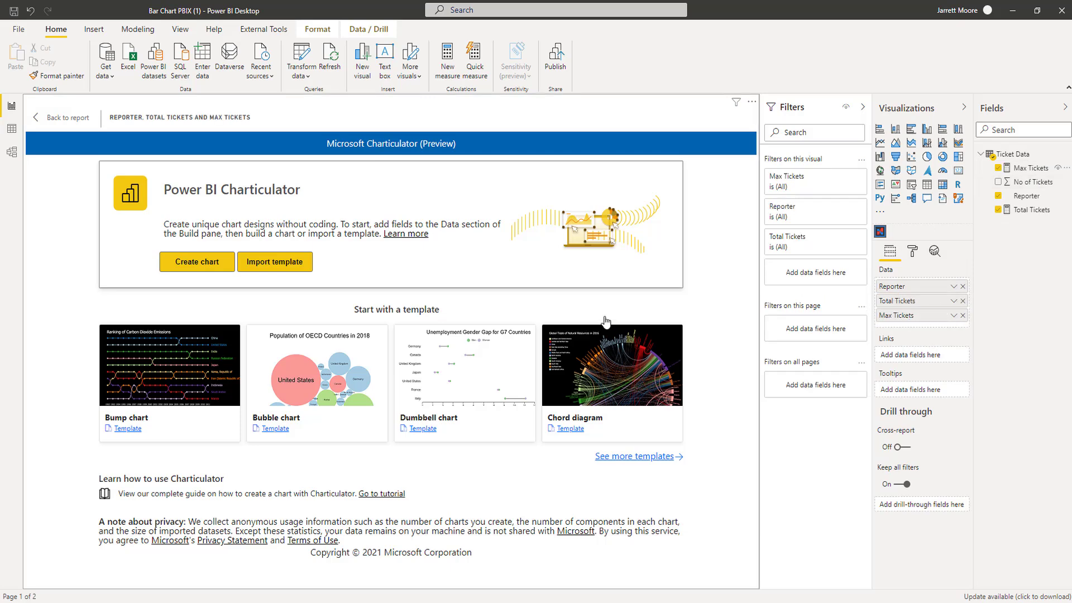
left_click(183, 266)
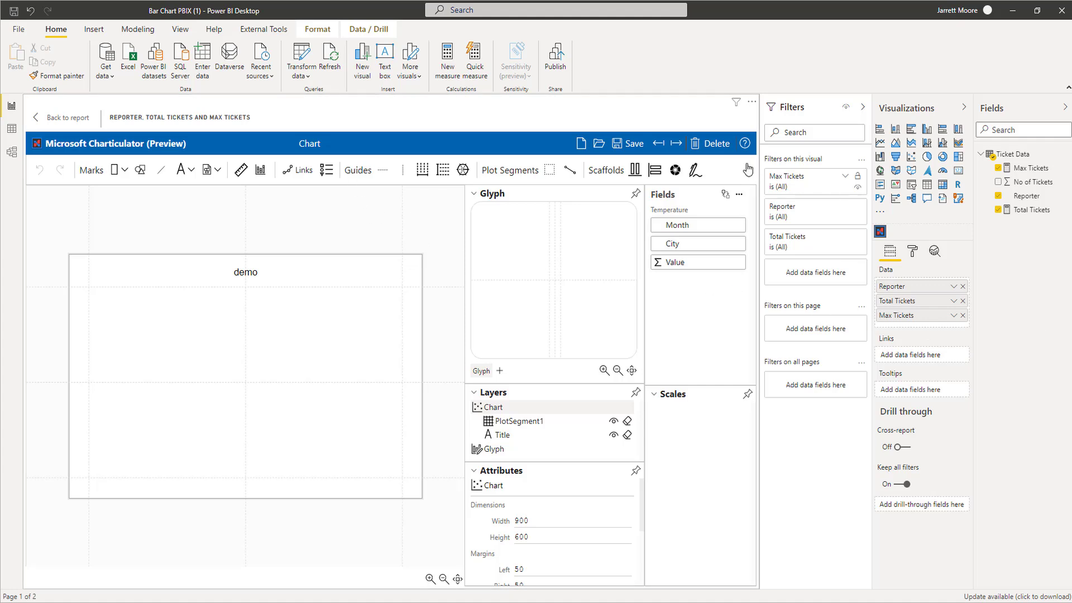
- Delete the empty chart, return to the report and remove the Charticulator visual
left_click(712, 146)
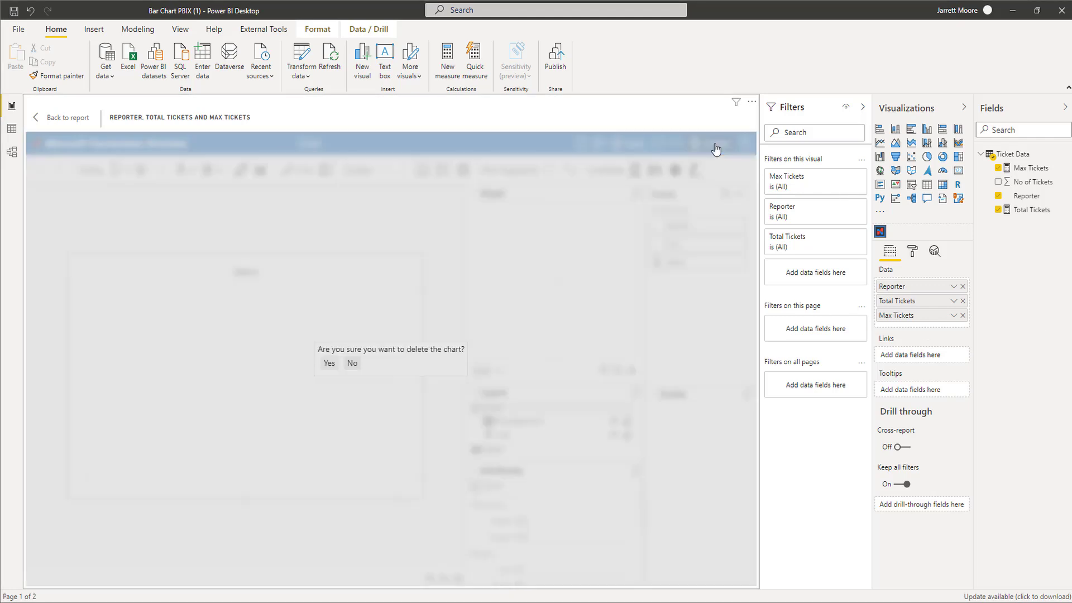
left_click(57, 119)
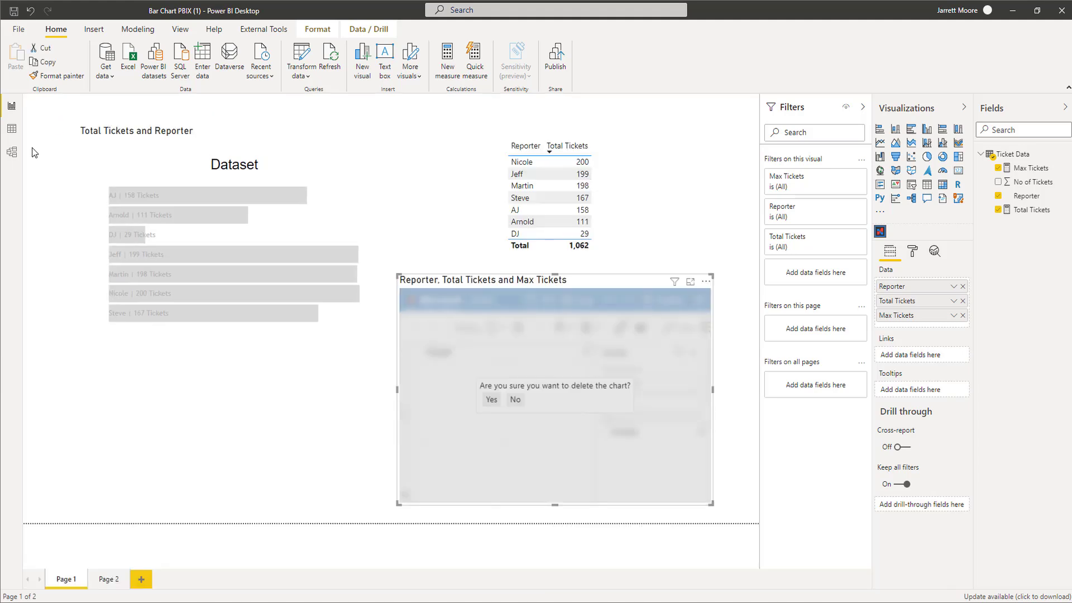
left_click(492, 400)
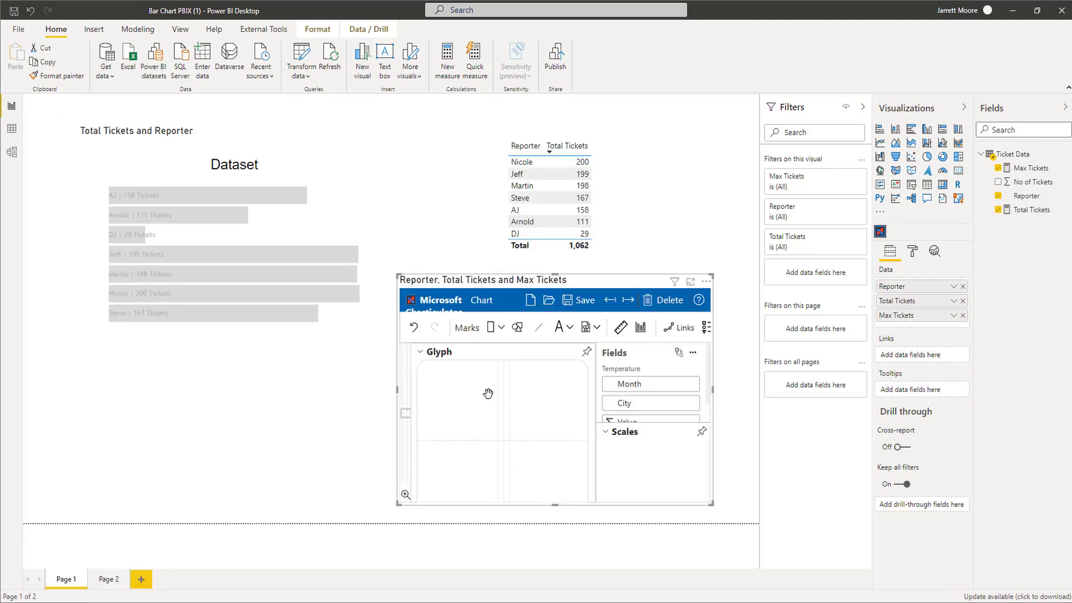
left_click(707, 282)
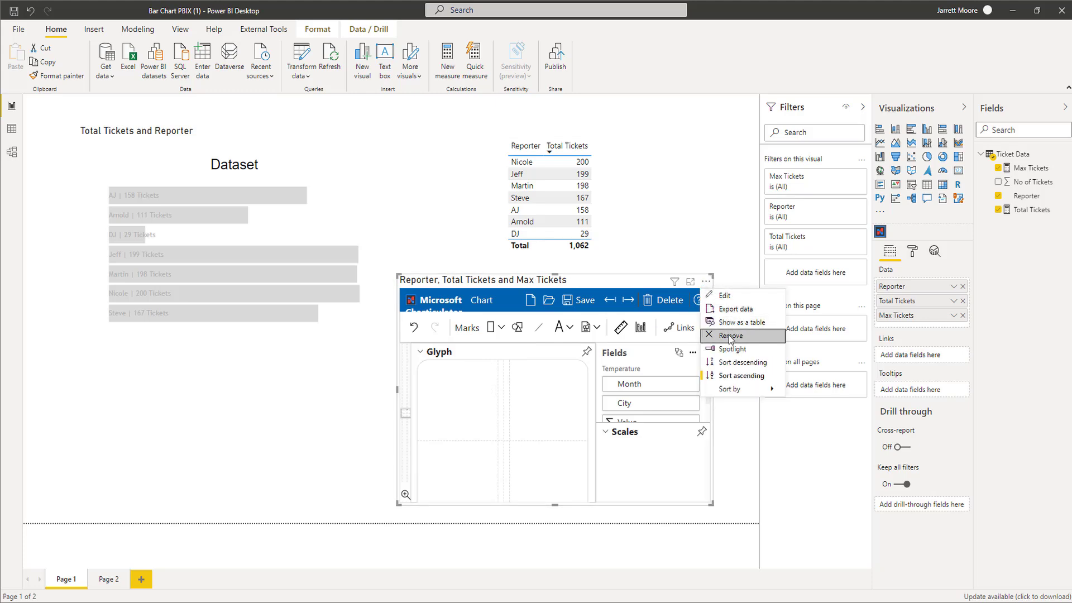
left_click(691, 338)
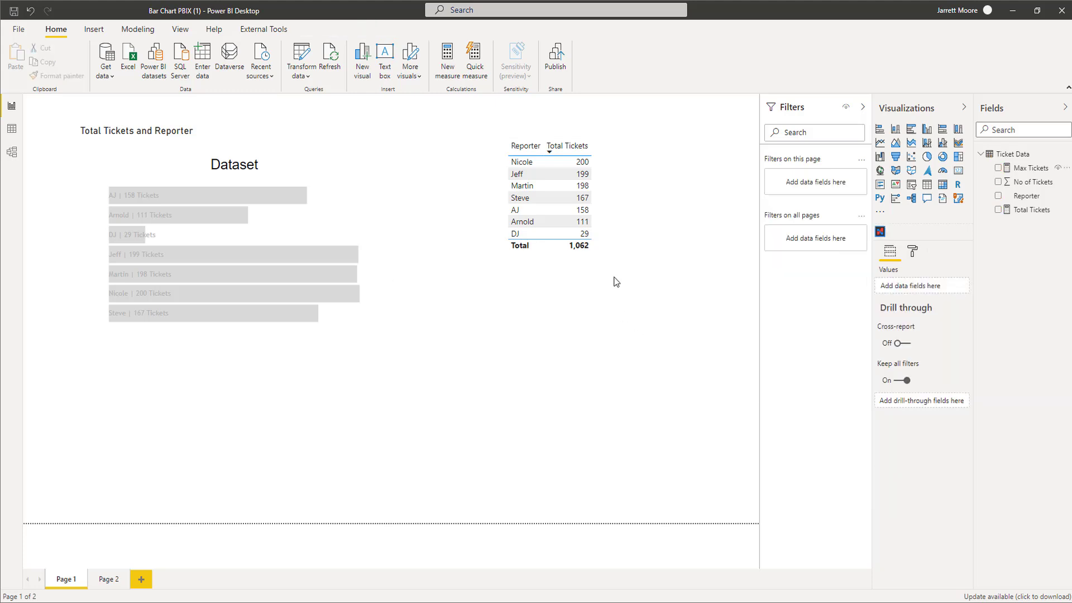
- Change the Max Tickets formula's IF results to 1 for the top reporter and 0 otherwise
left_click(612, 147)
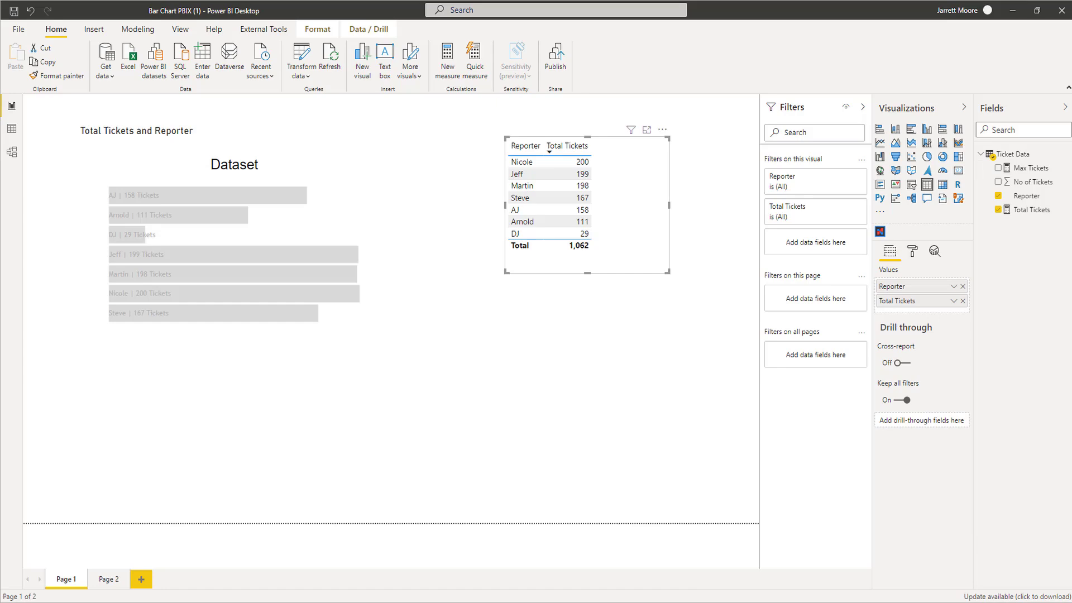
left_click(1037, 169)
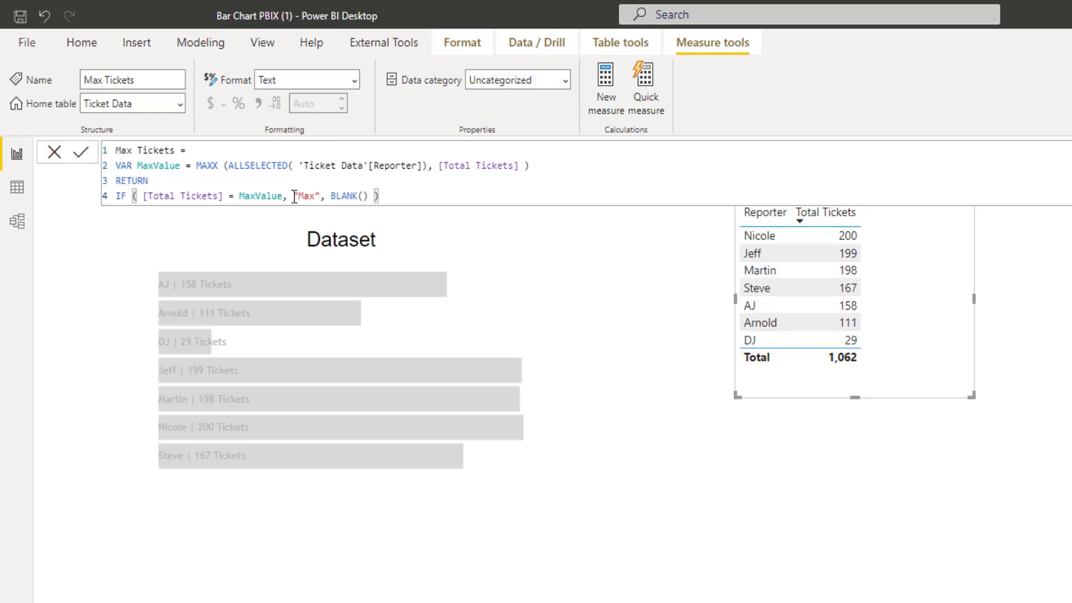
left_click_drag(295, 196, 320, 199)
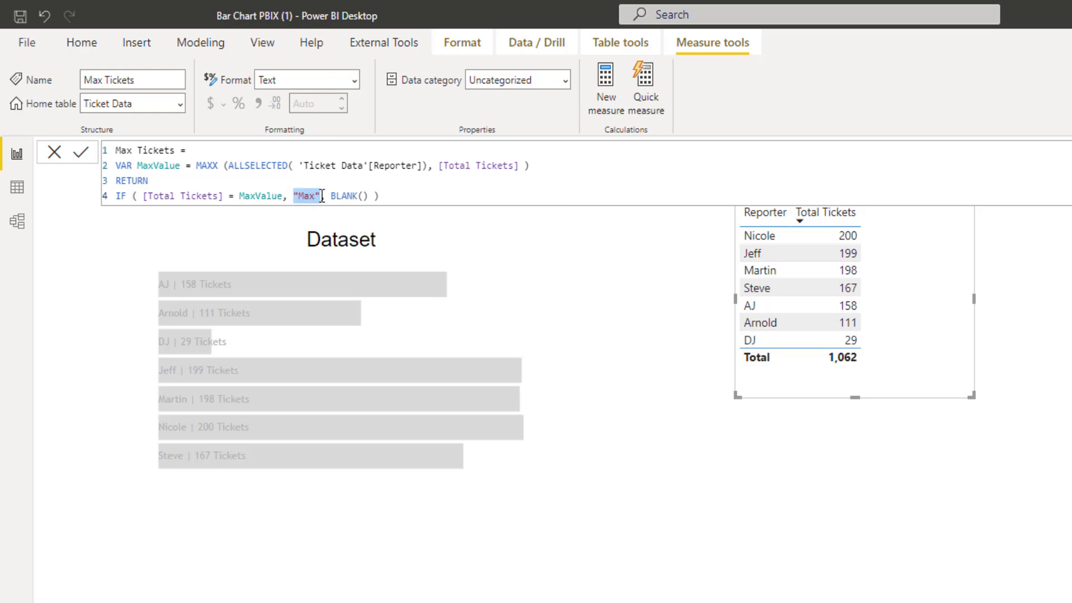
type("1")
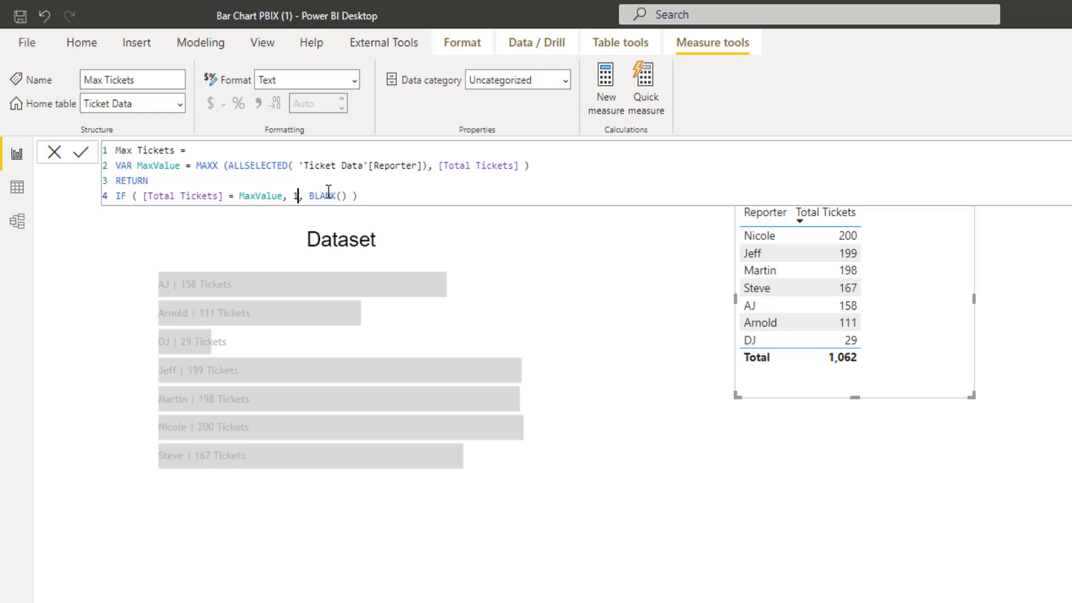
left_click_drag(310, 196, 348, 195)
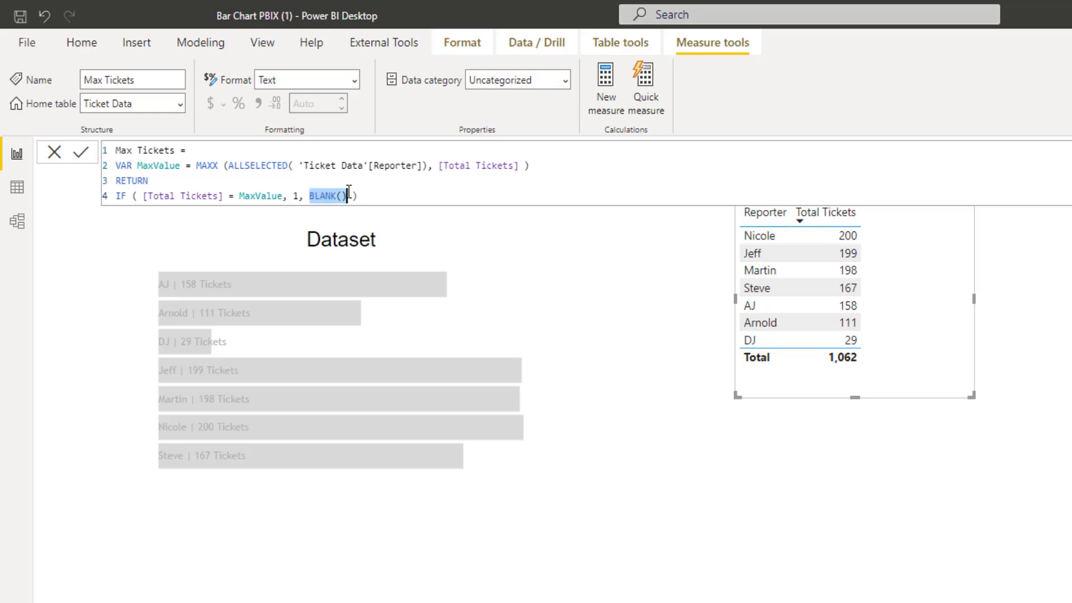
type("0")
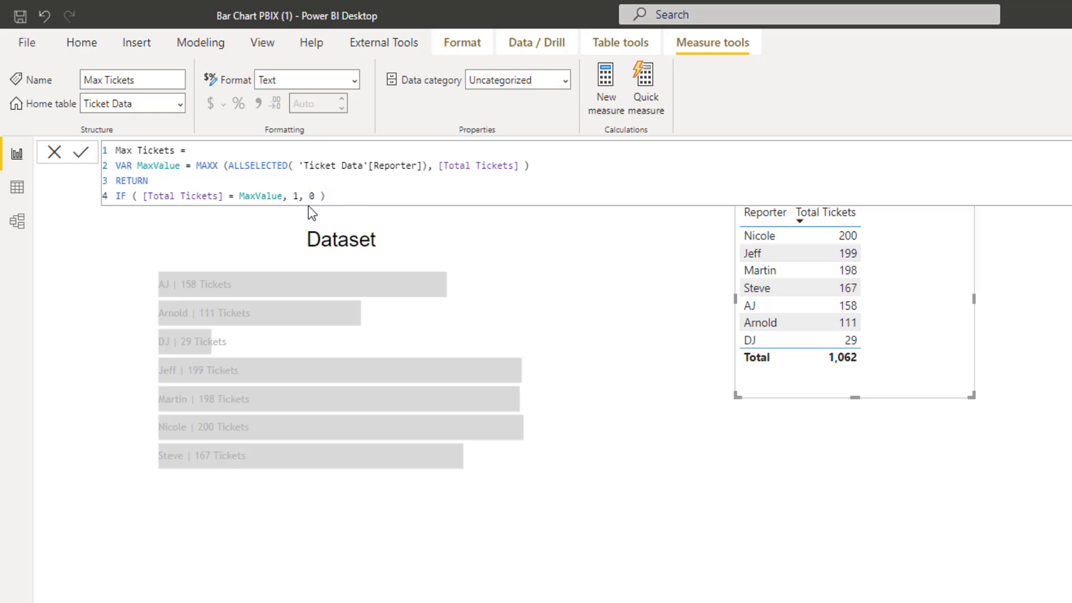
left_click(347, 195)
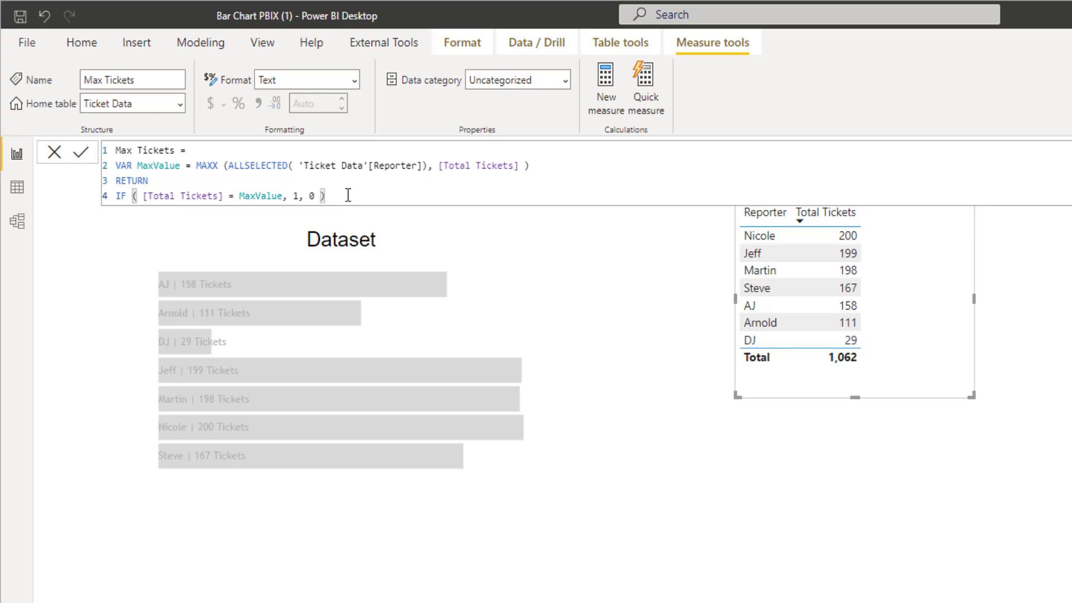
key("Return")
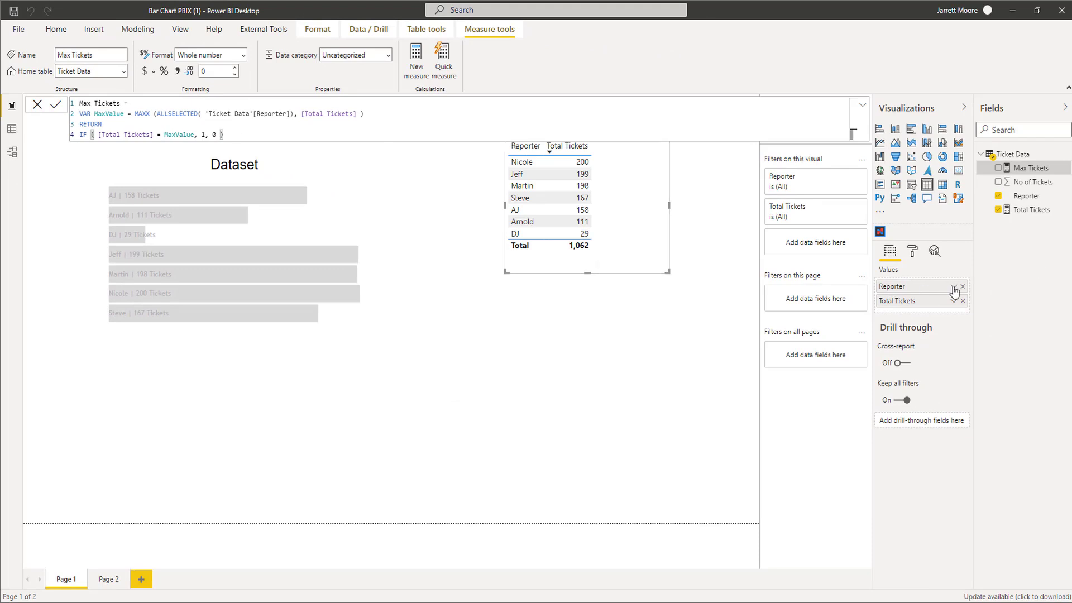
- Add Max Tickets as a column in the Reporter / Total Tickets table
left_click_drag(1031, 168, 948, 307)
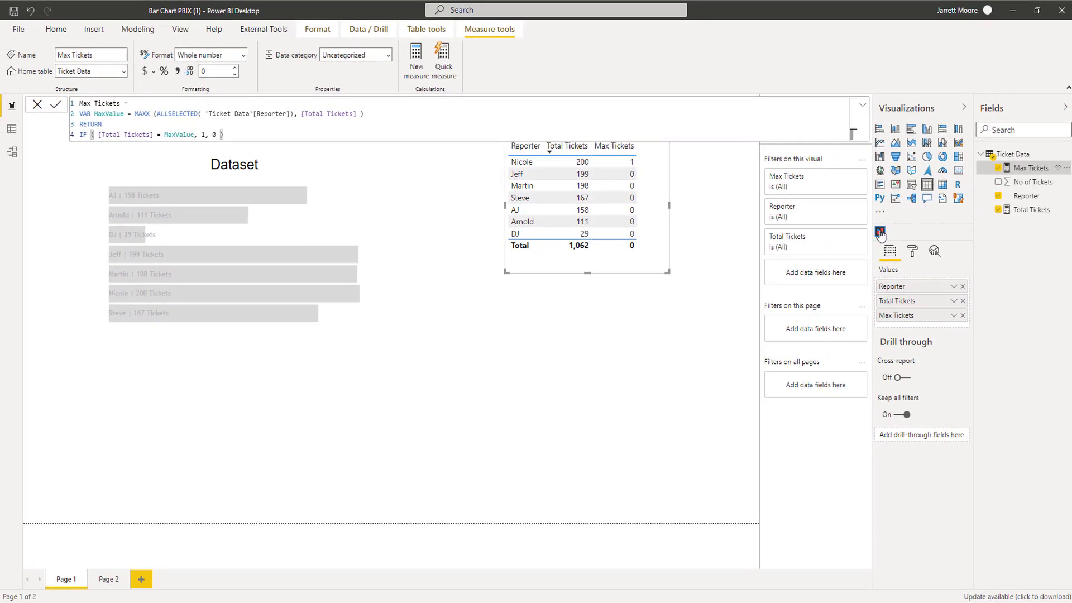
- Add a new Charticulator visual fed with Reporter, No of Tickets and Max Tickets
key("Escape")
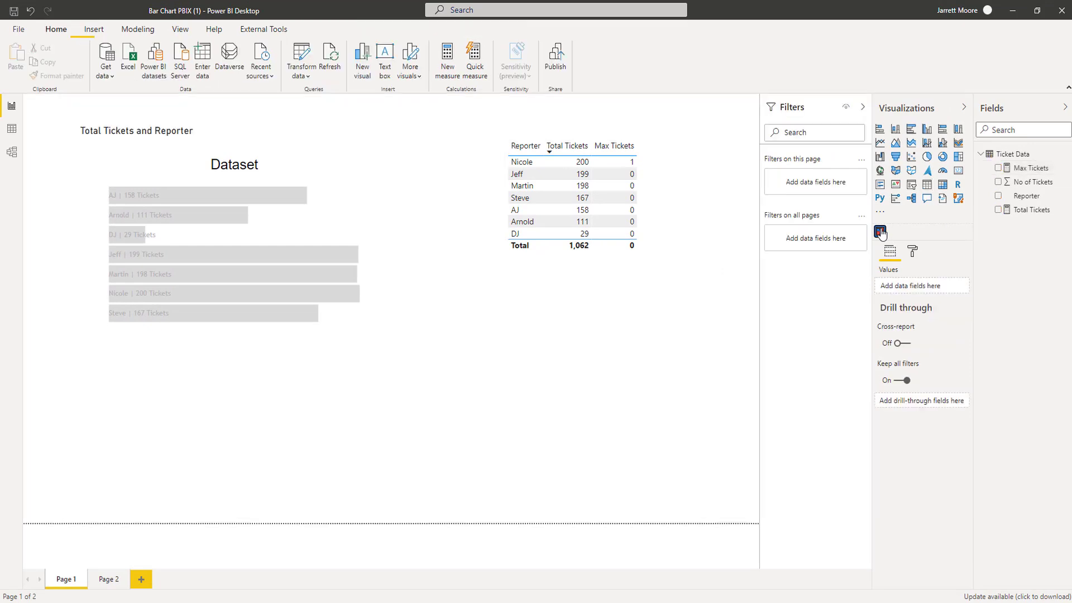
left_click(879, 233)
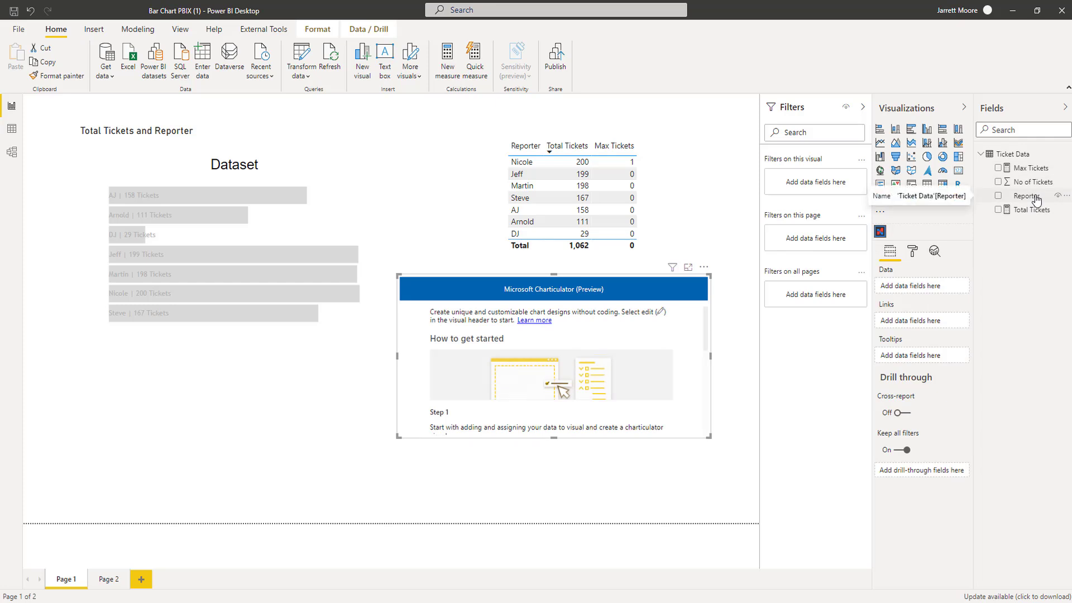
left_click_drag(1036, 199, 935, 288)
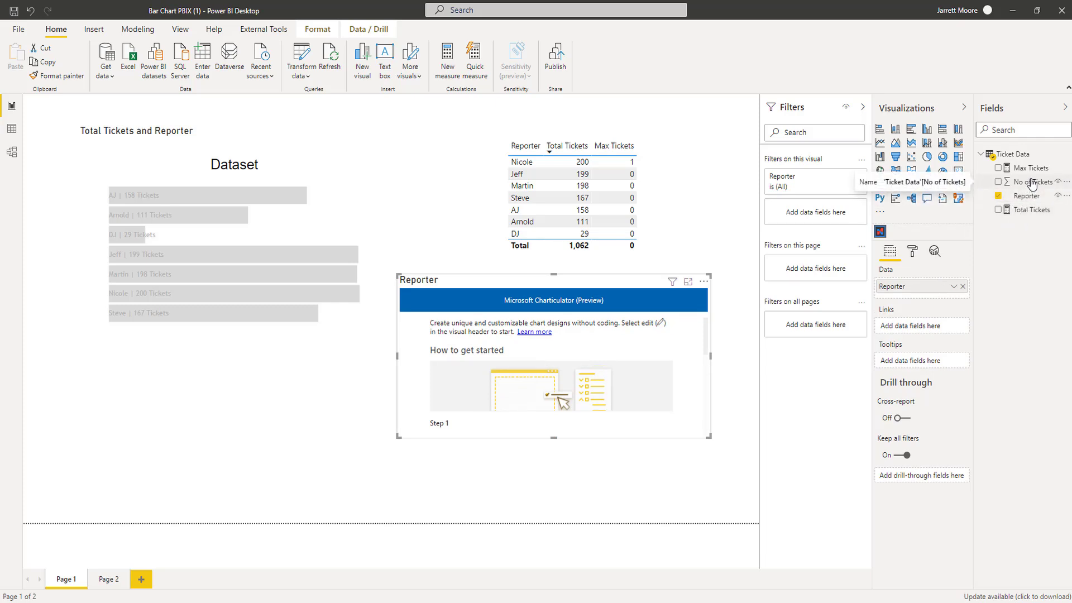
left_click_drag(1032, 184, 951, 297)
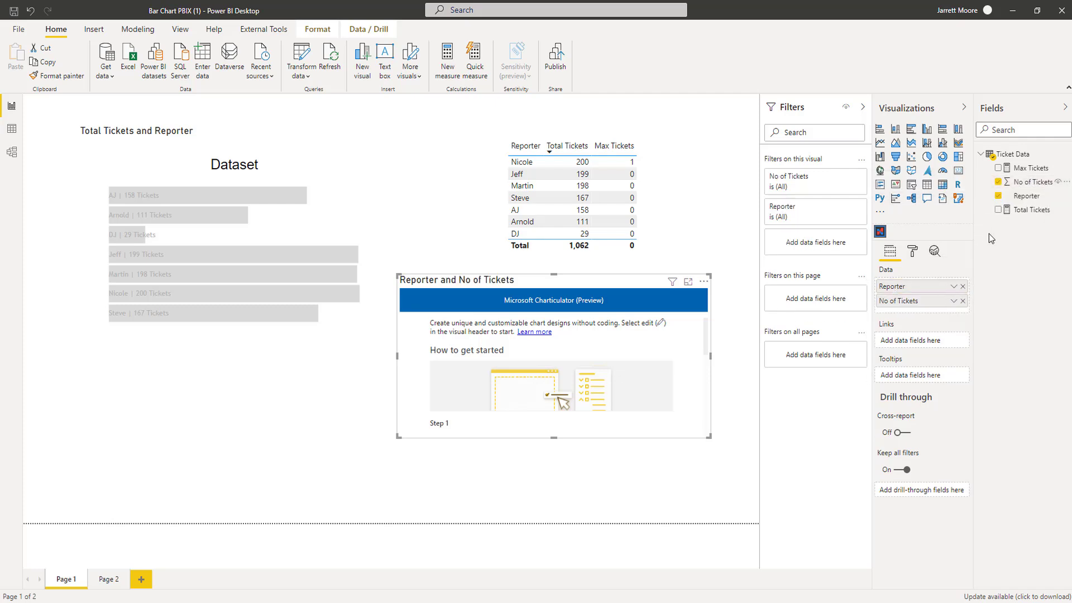
left_click_drag(1030, 169, 953, 312)
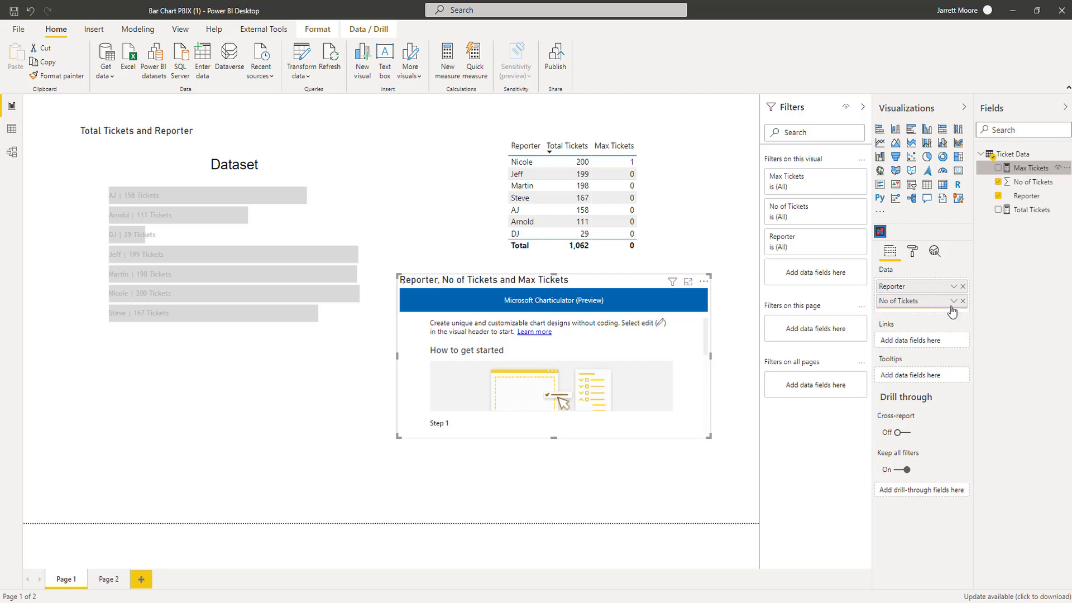
- Open the new Charticulator visual via More options > Edit and create a blank chart
left_click(704, 281)
left_click(718, 296)
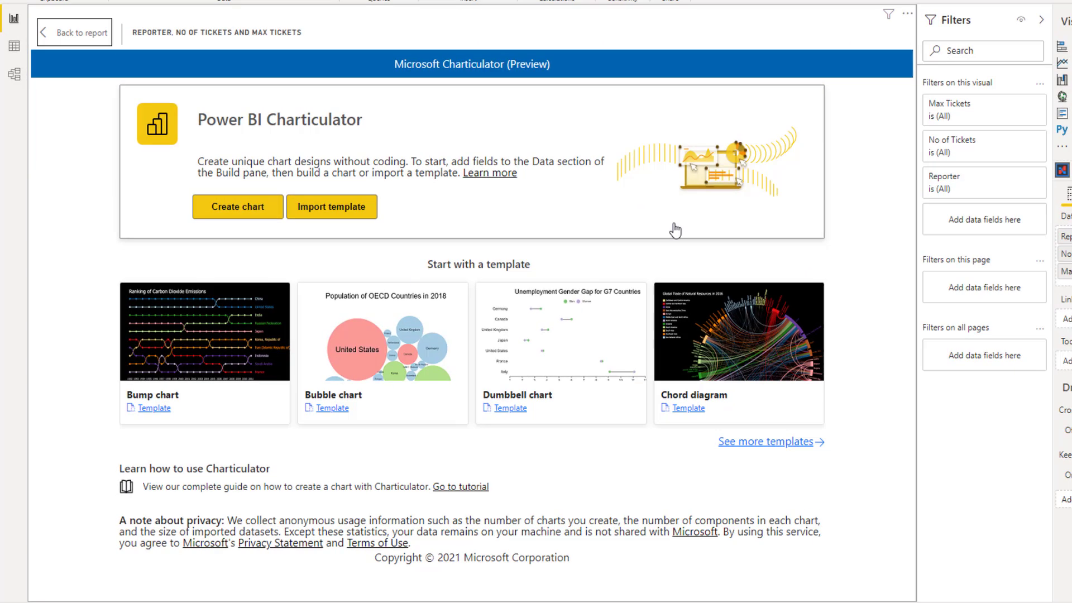
left_click(233, 204)
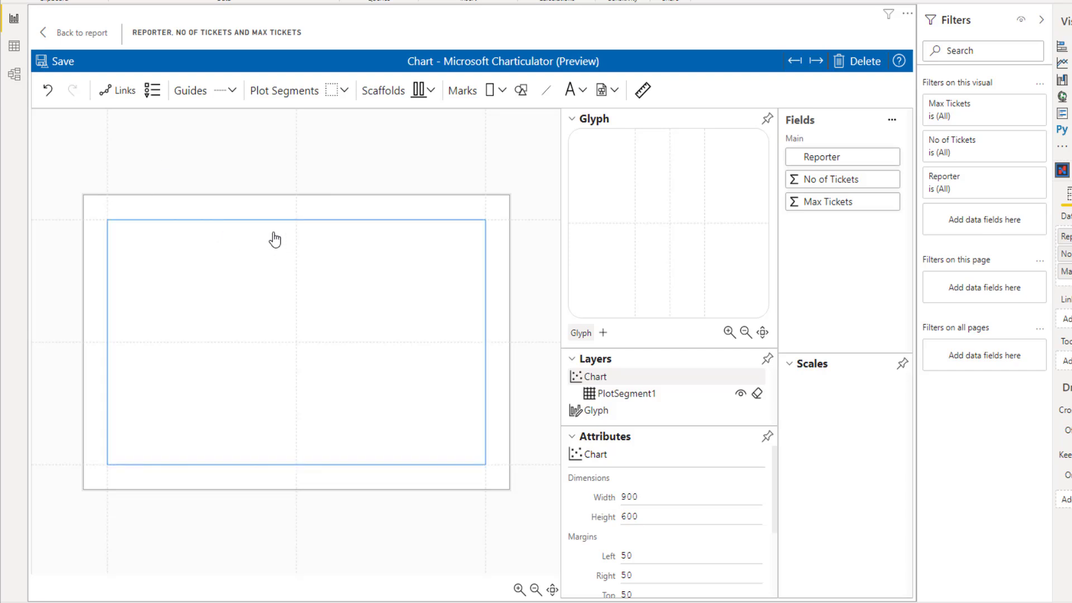
- Build Stack Y rectangle bars, one per Reporter, width by No of Tickets, top margin ~25
left_click_drag(268, 220, 269, 205)
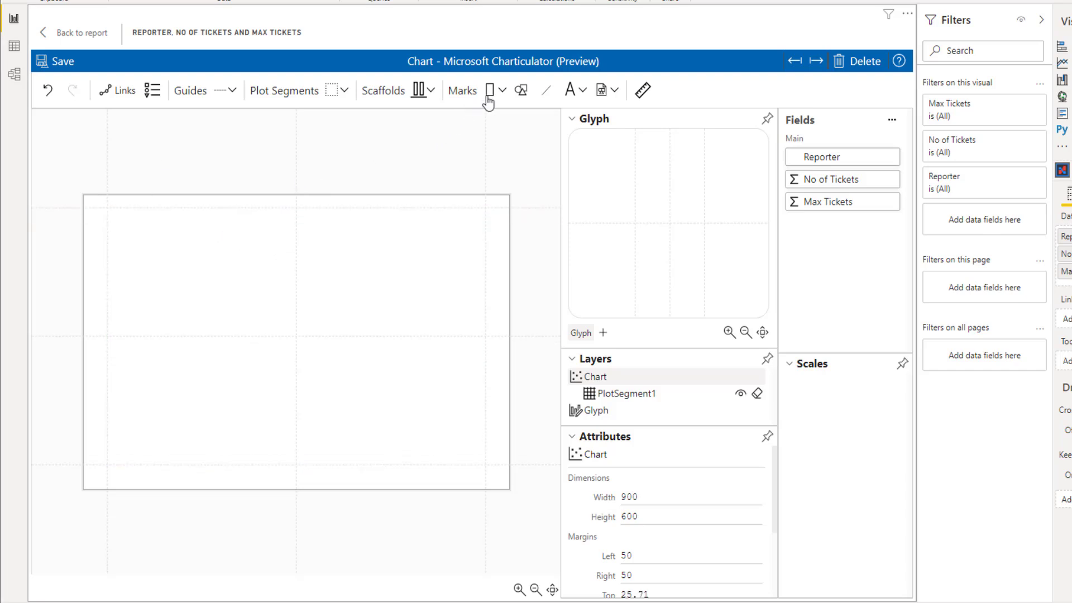
left_click_drag(490, 96, 672, 223)
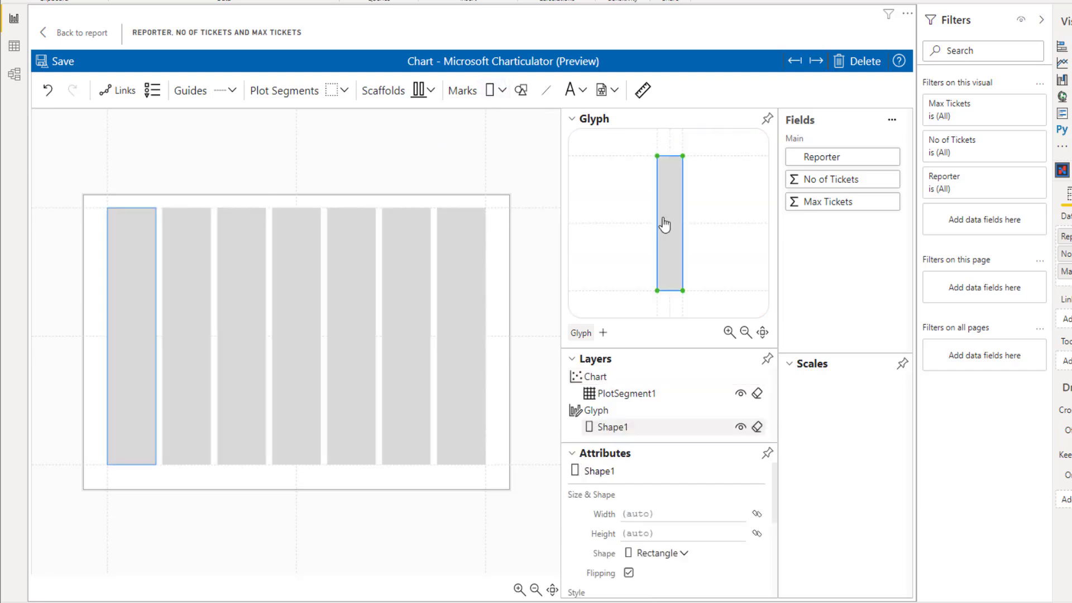
left_click(163, 218)
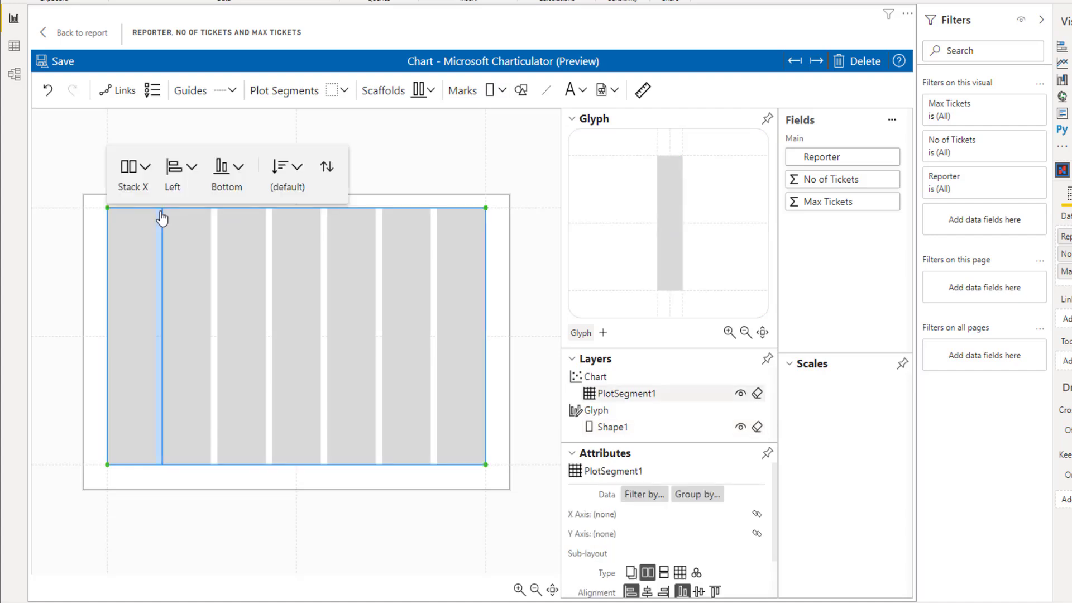
left_click(146, 169)
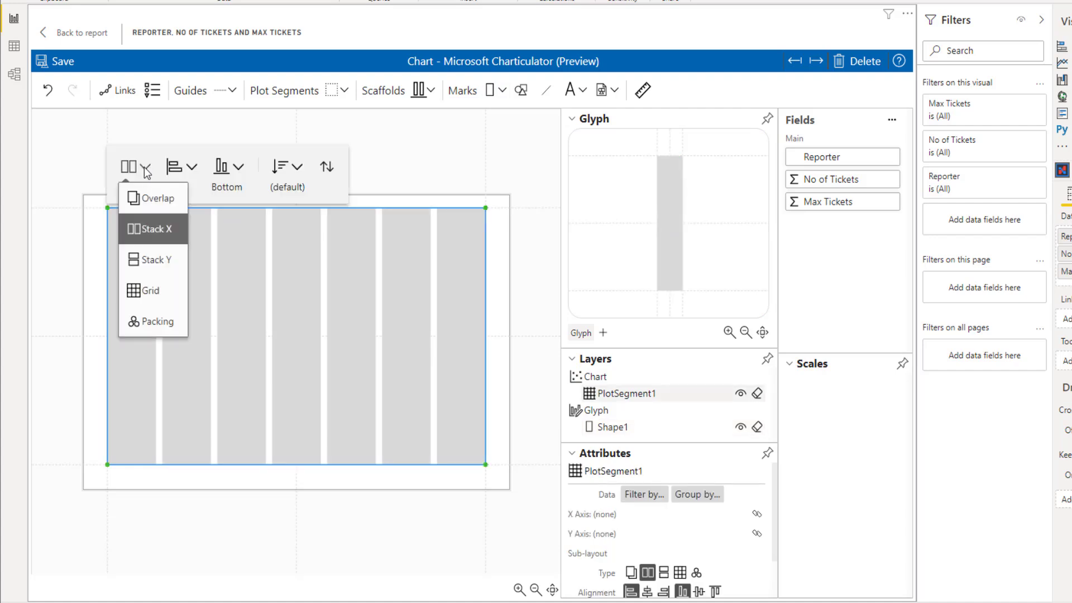
left_click(151, 260)
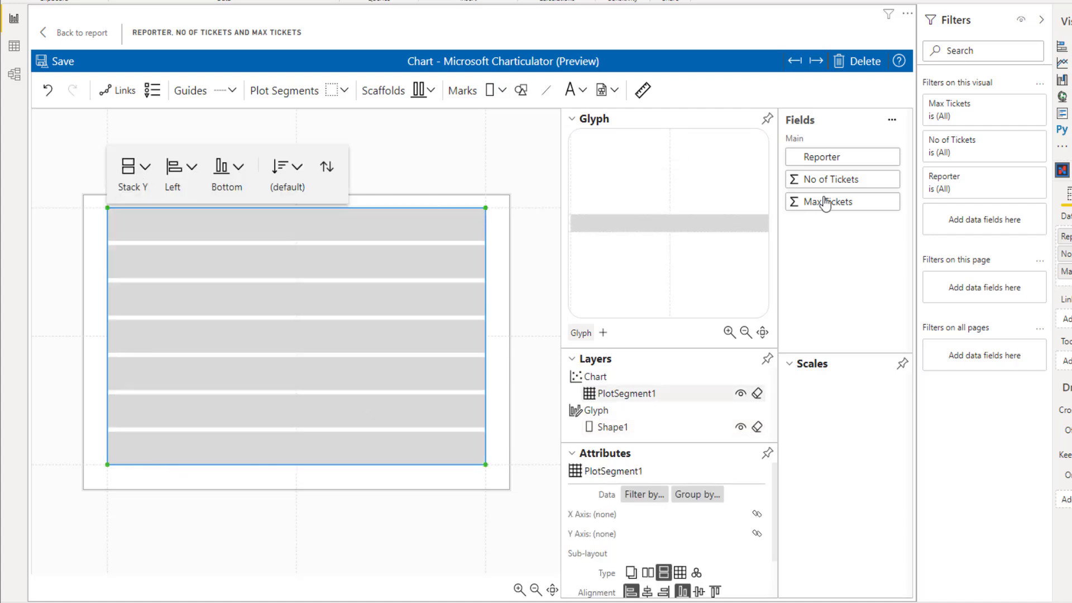
left_click_drag(808, 166, 109, 297)
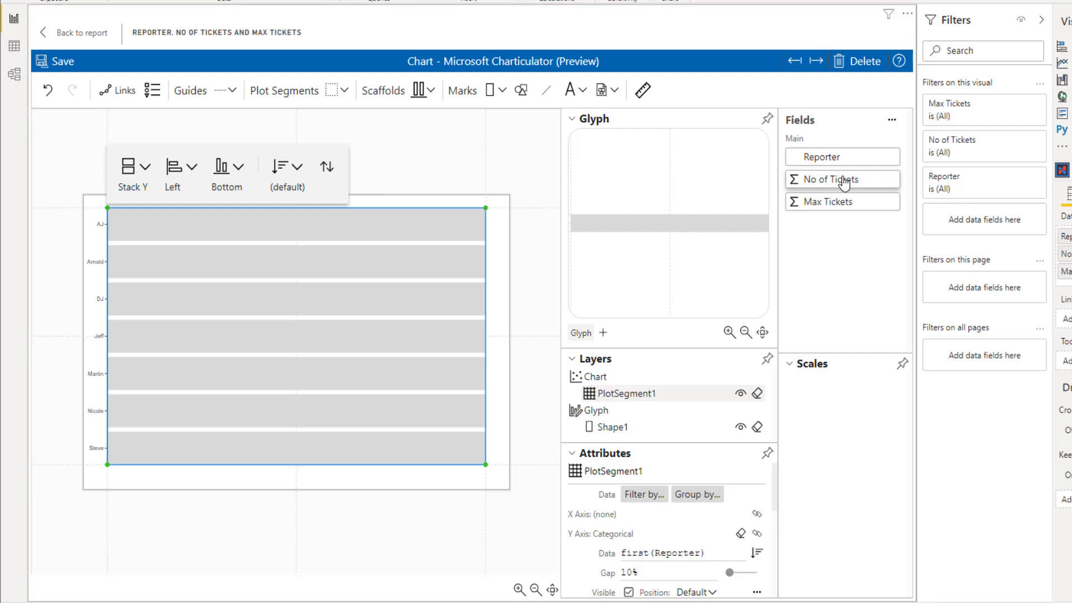
left_click_drag(844, 182, 672, 243)
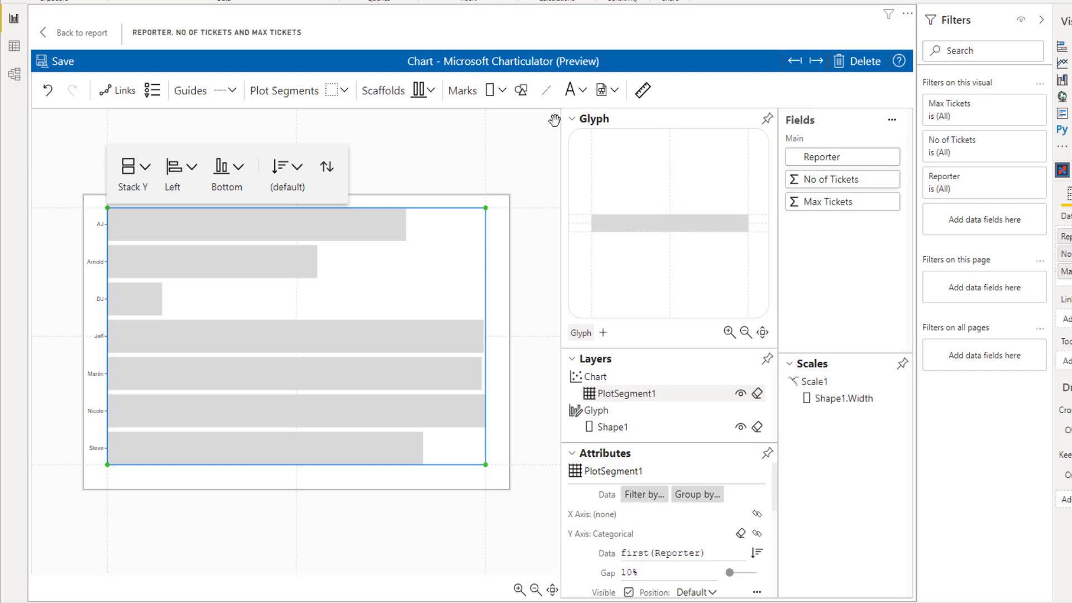
- Add a text mark to the bar glyph, anchored near the bar's right end
left_click_drag(569, 91, 668, 233)
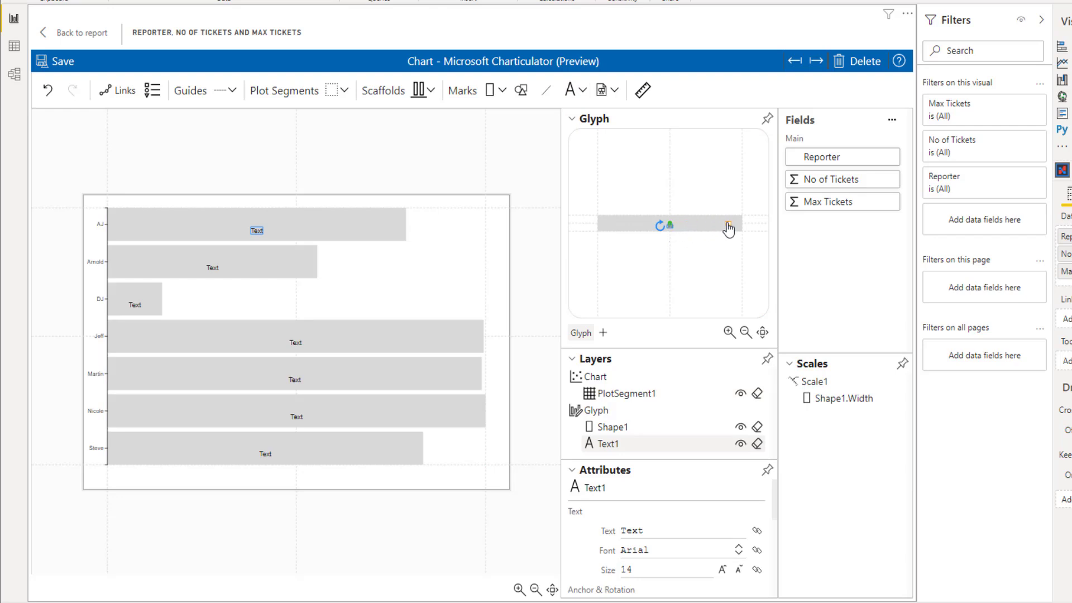
left_click_drag(727, 223, 727, 224)
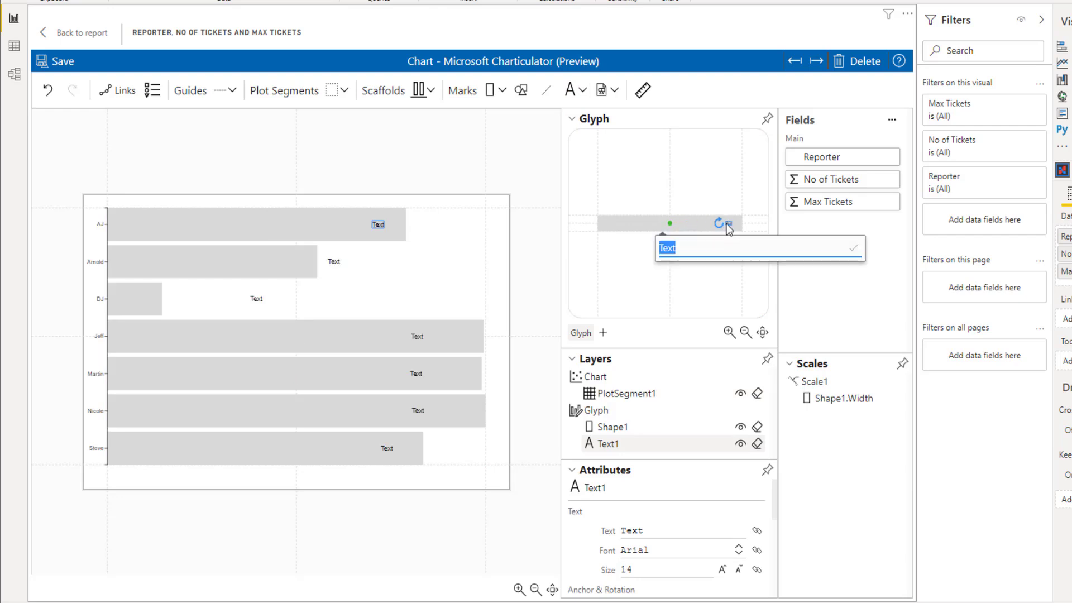
left_click(731, 227)
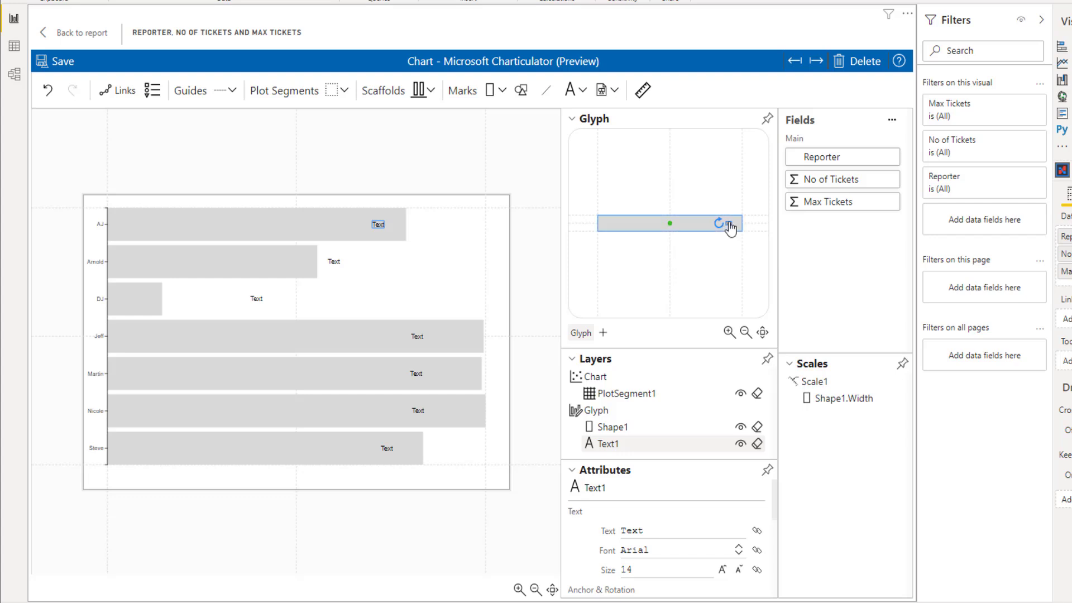
mouse_move(729, 223)
left_mouse_down()
mouse_move(717, 223)
mouse_move(725, 229)
left_mouse_up()
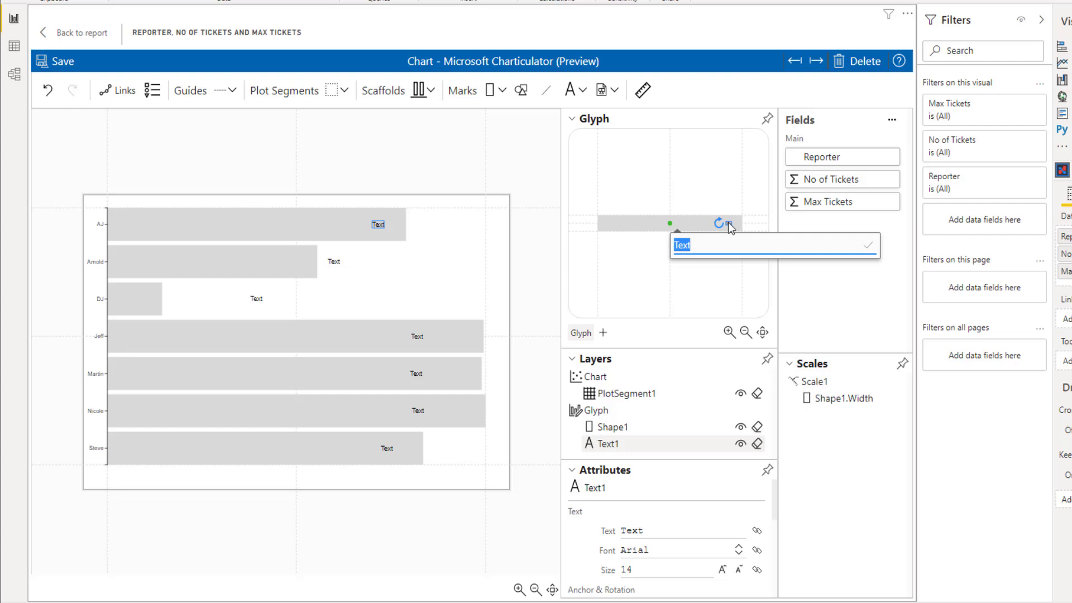
left_click(725, 229)
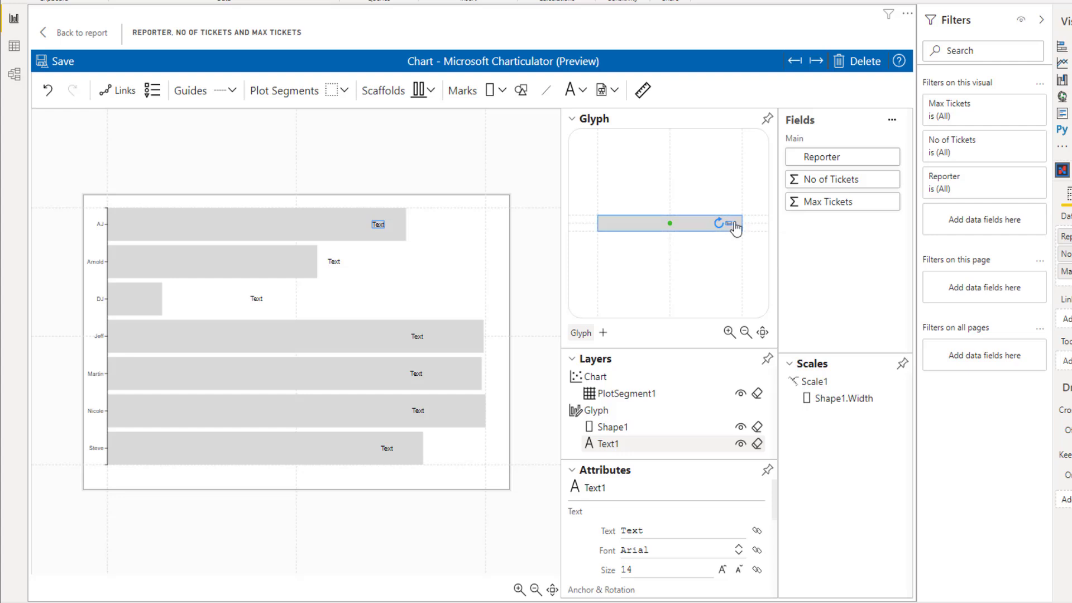
left_click(731, 229)
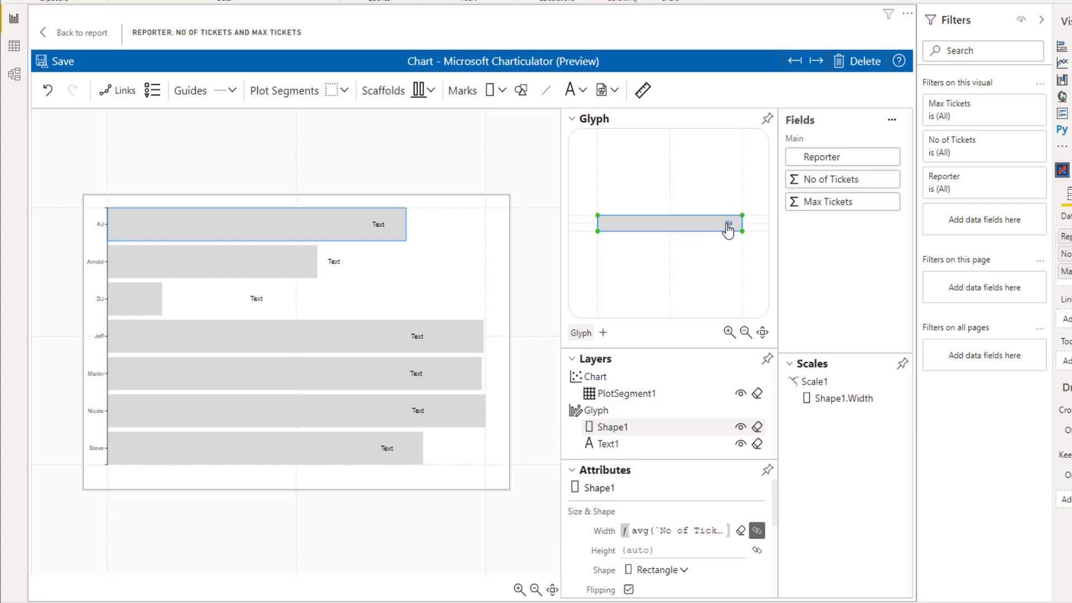
left_click(729, 223)
left_click_drag(730, 228, 714, 228)
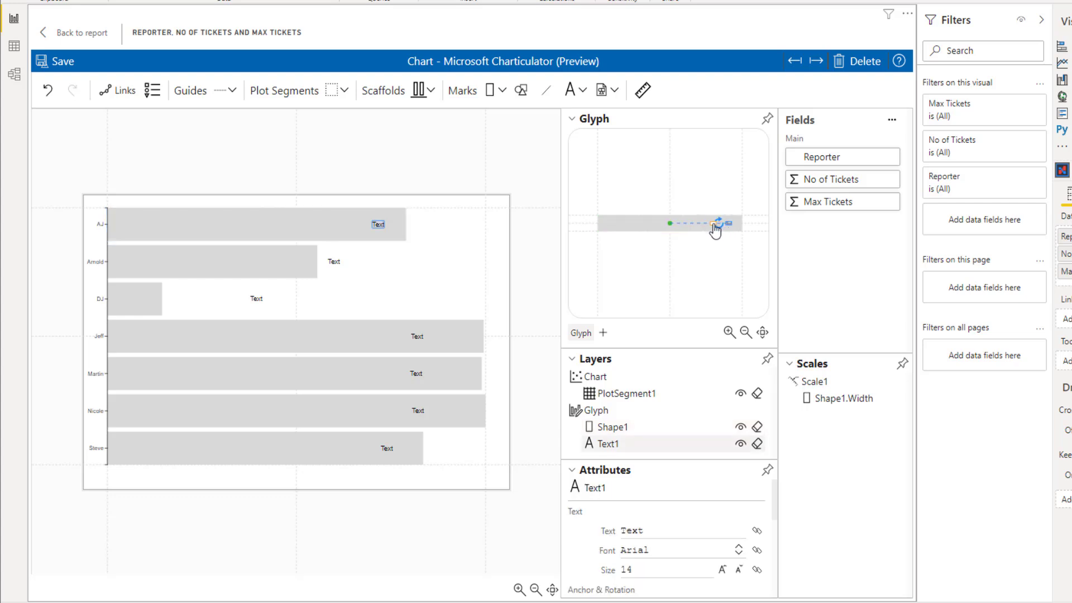
- Move the text label's anchor from the bar's right end to its centre
double_click(714, 225)
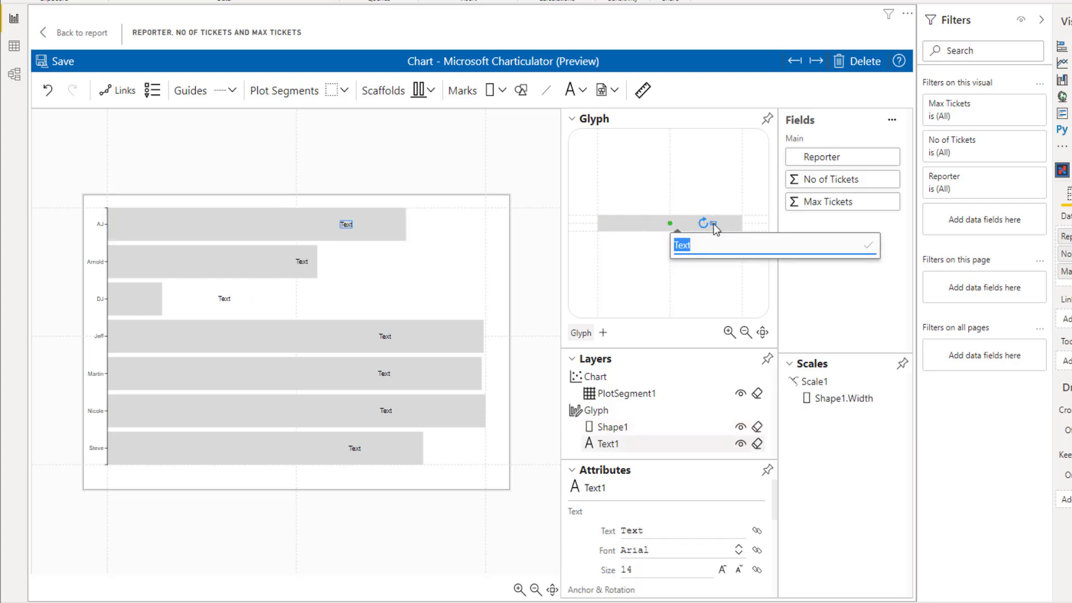
key("Escape")
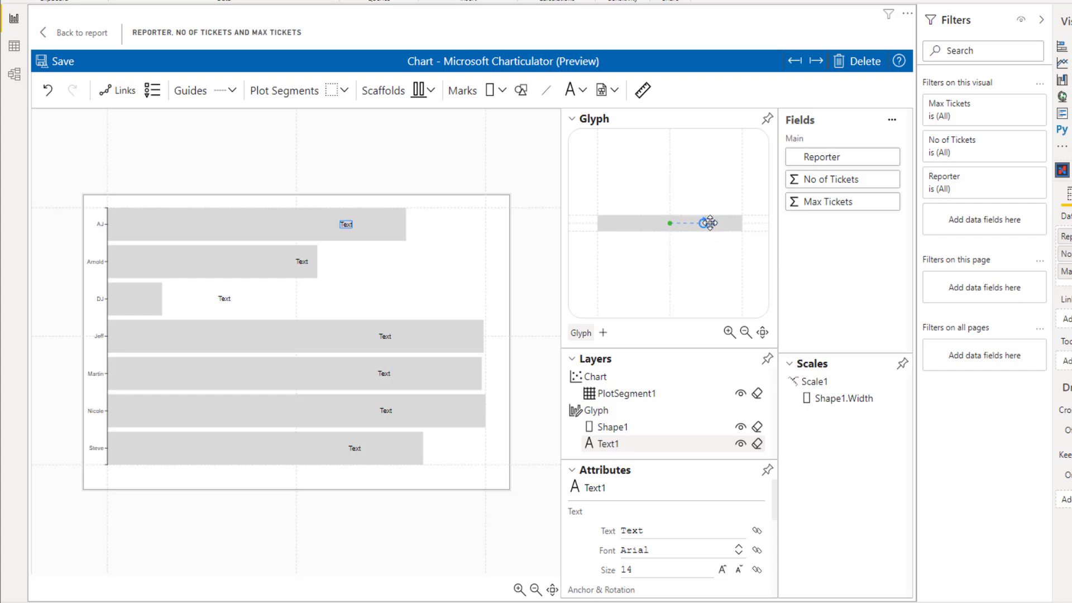
double_click(713, 225)
key("Escape")
double_click(701, 228)
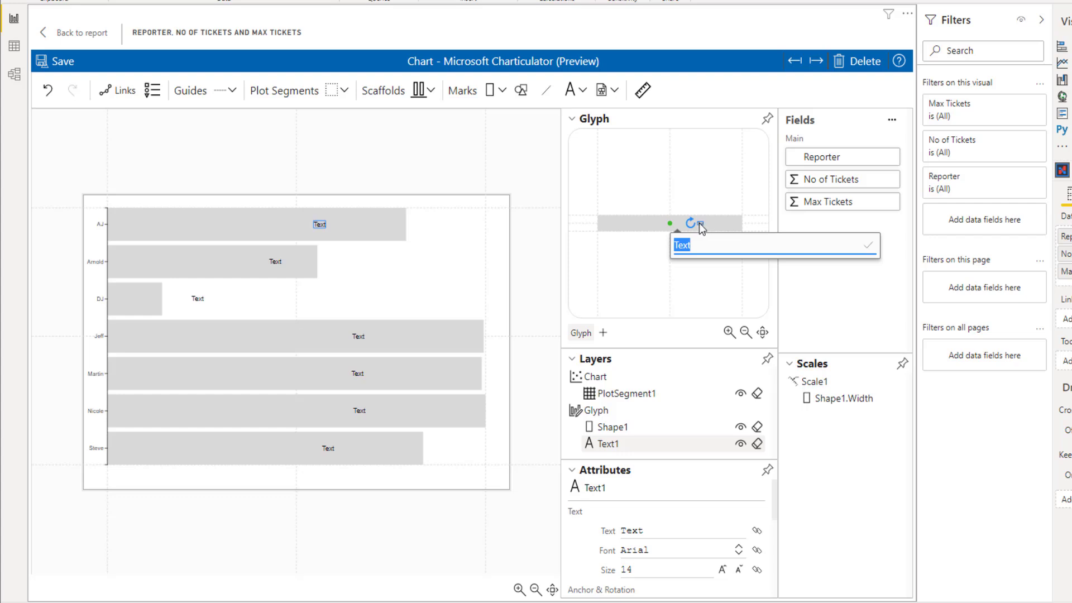
key("Escape")
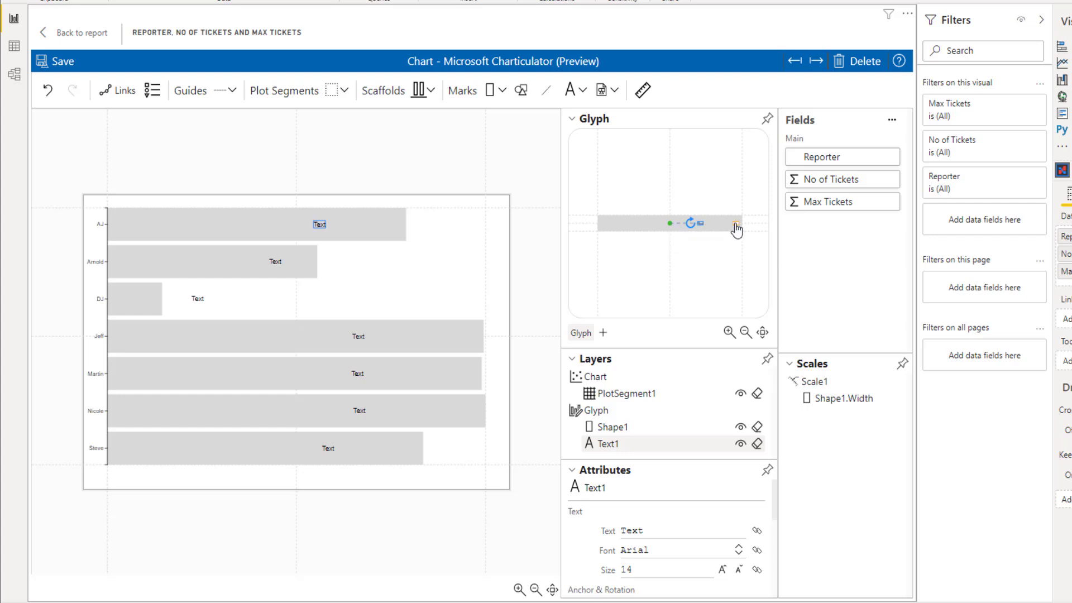
left_click(736, 229)
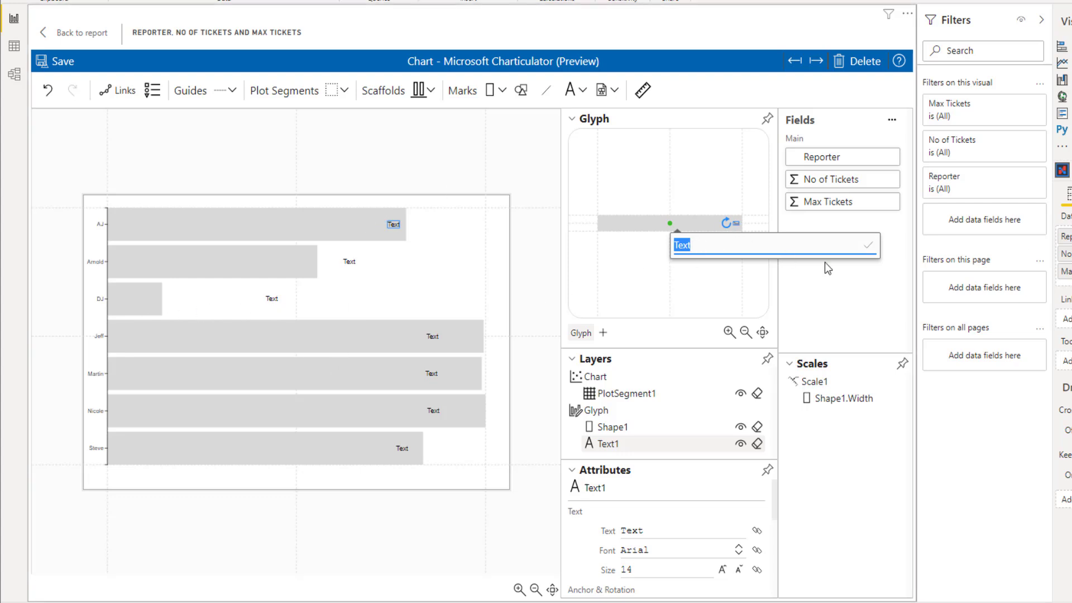
left_click(737, 228)
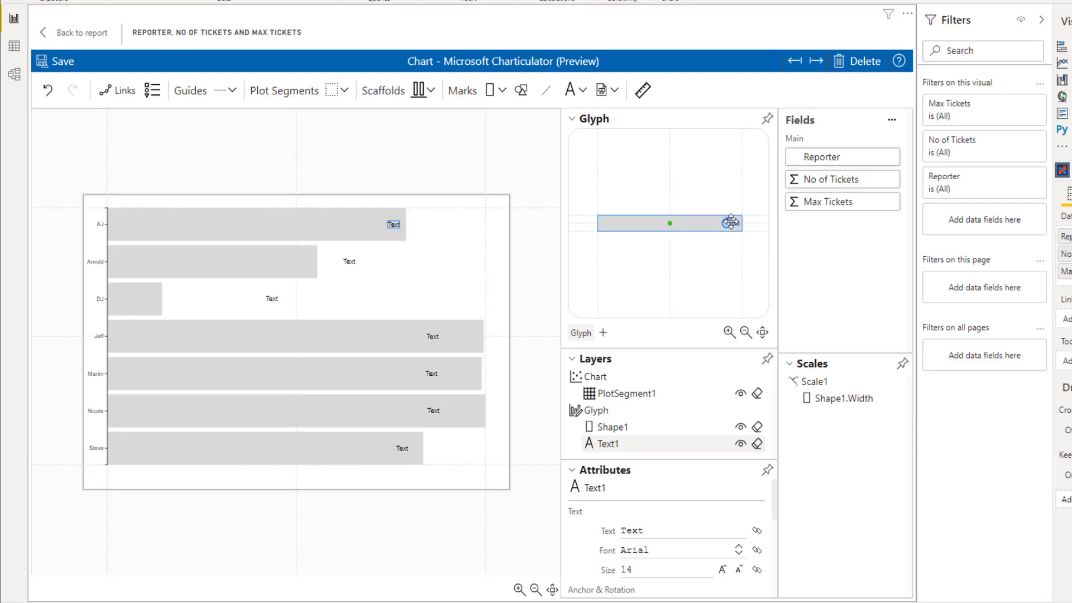
left_click(720, 227)
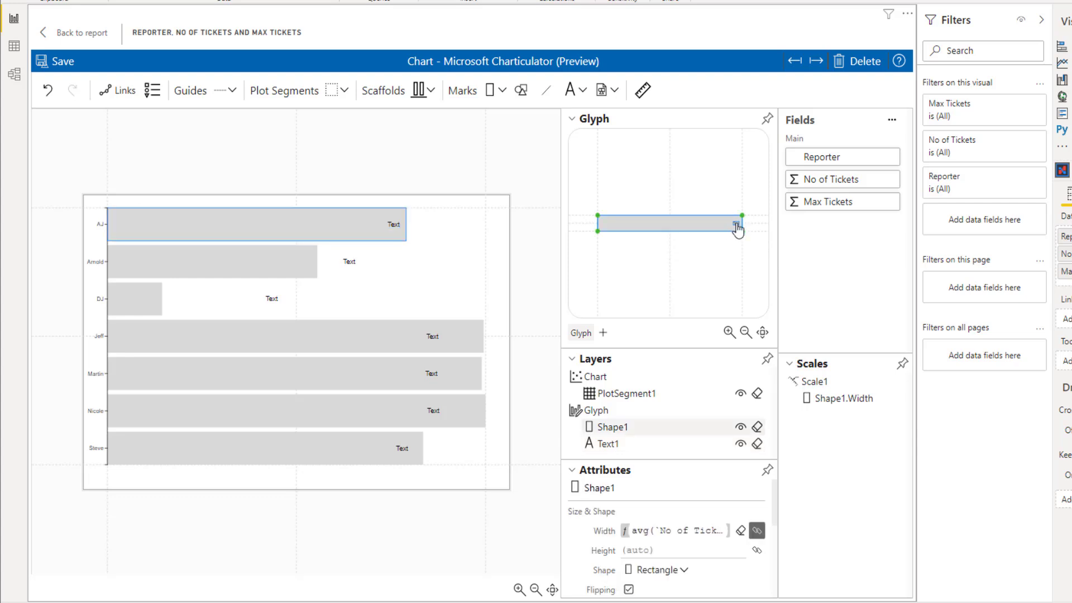
left_click(731, 225)
left_click_drag(729, 226, 677, 226)
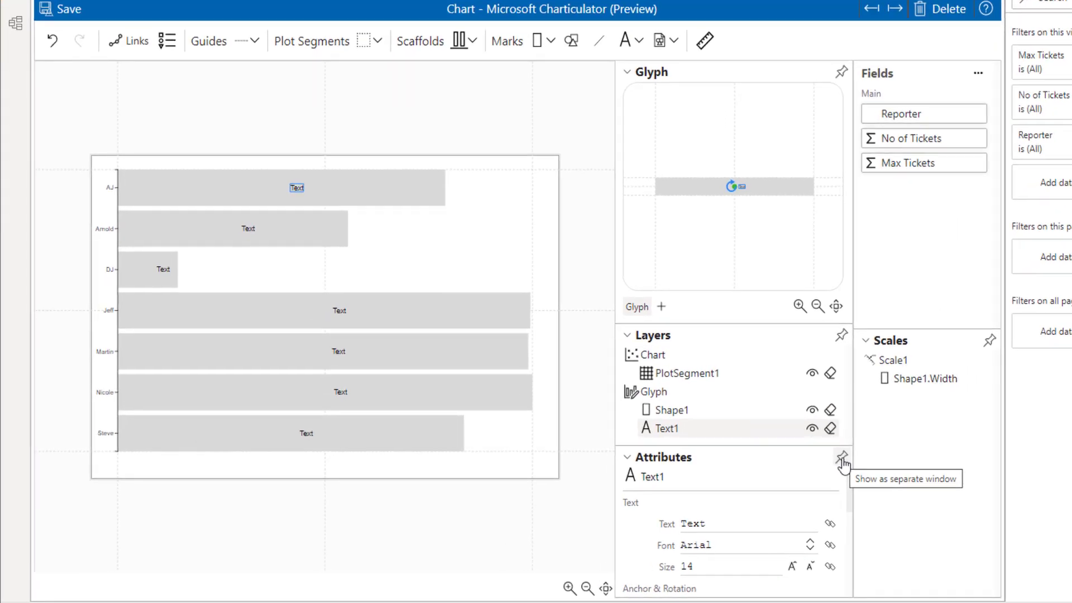
- Bind the Text1 label text to the No of Tickets field
left_click(842, 459)
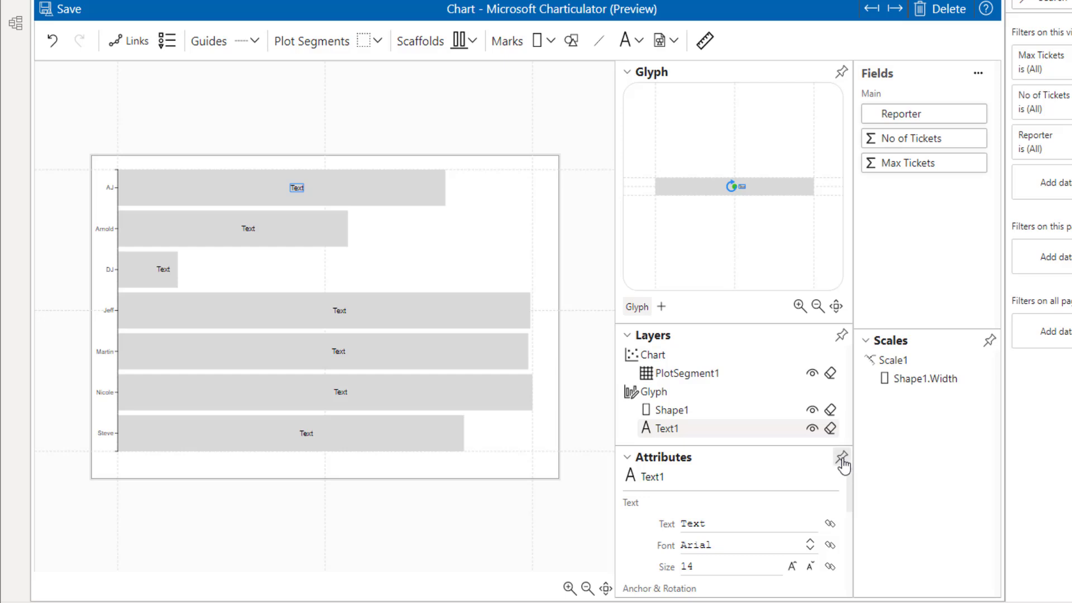
scroll(346, 321, "down", 3)
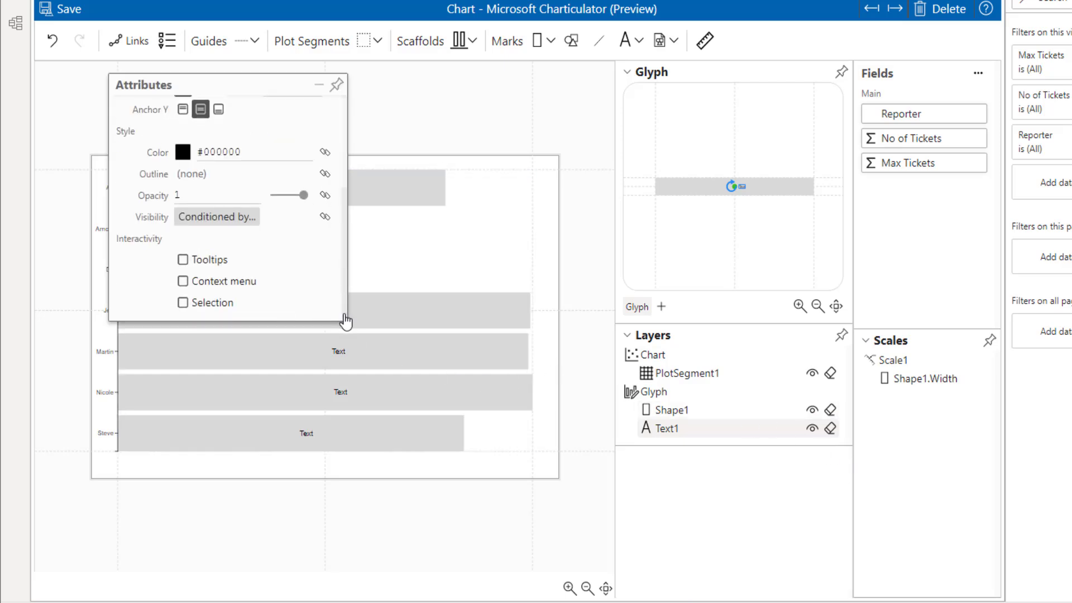
left_click_drag(347, 318, 514, 503)
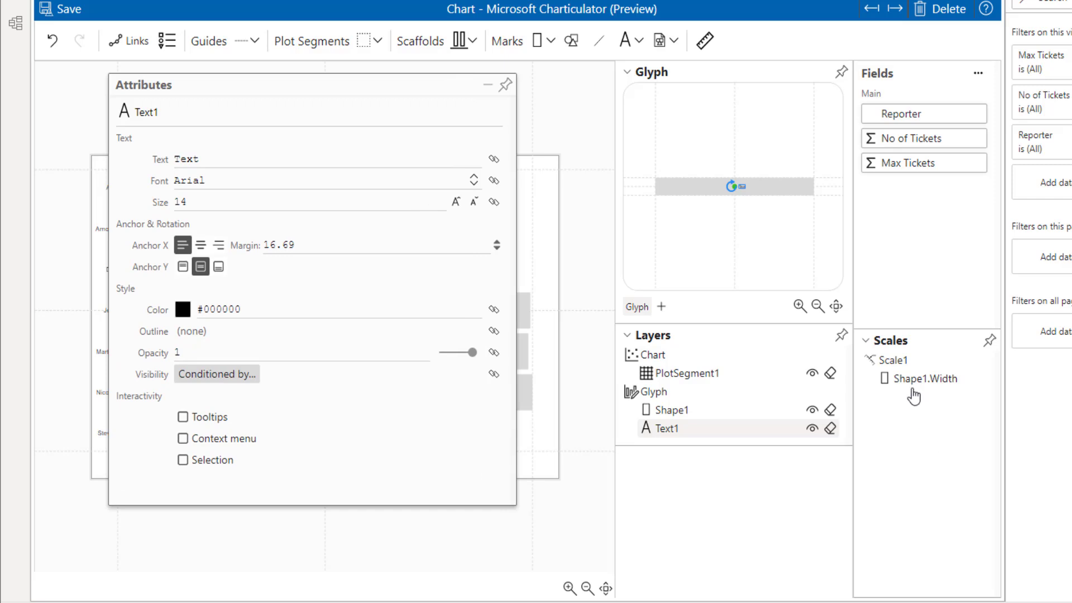
left_click_drag(911, 143, 196, 152)
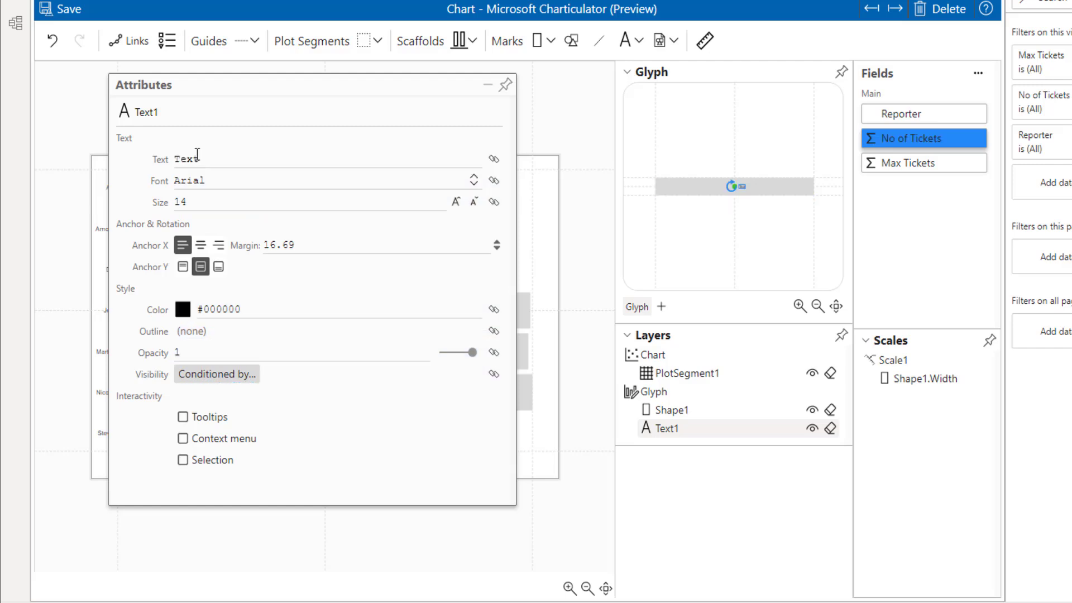
- Change the label format from {.1f} to {.0f} so values show as whole numbers
triple_click(337, 158)
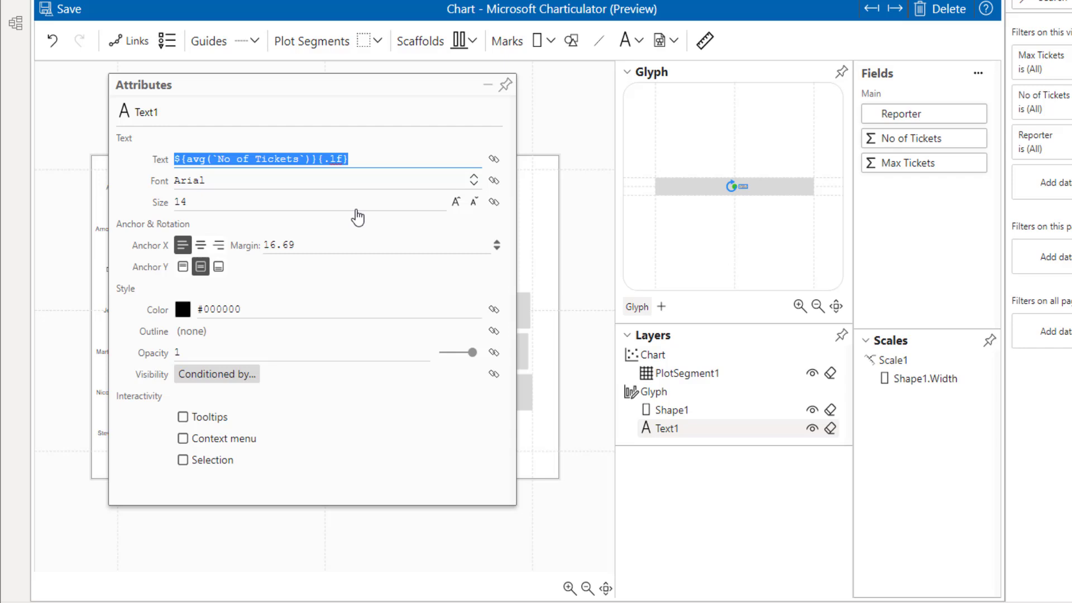
left_click(337, 158)
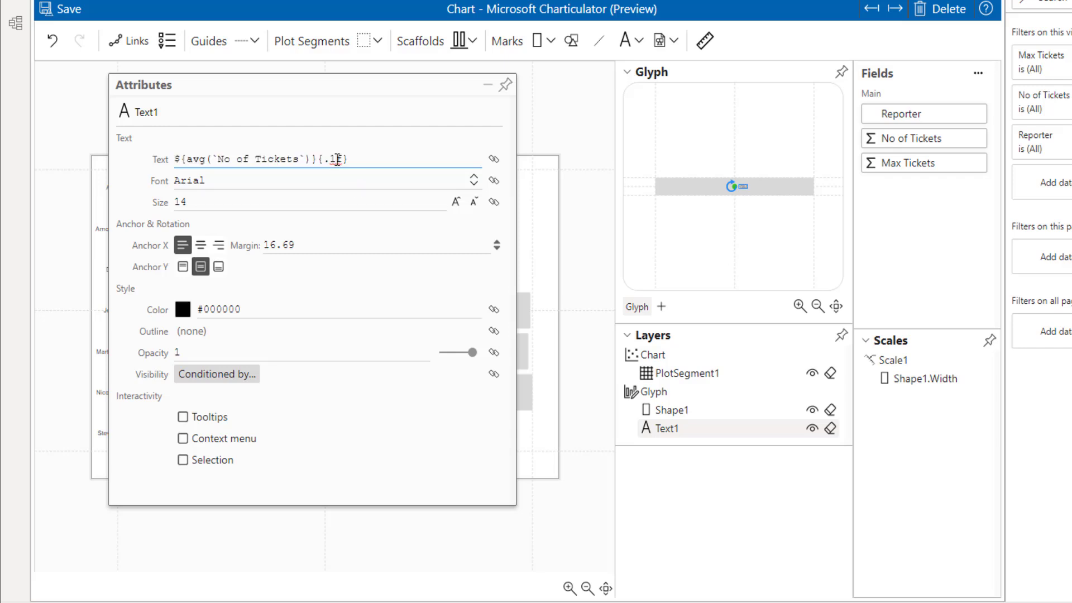
key("BackSpace")
type("0")
left_click(329, 184)
left_click(505, 85)
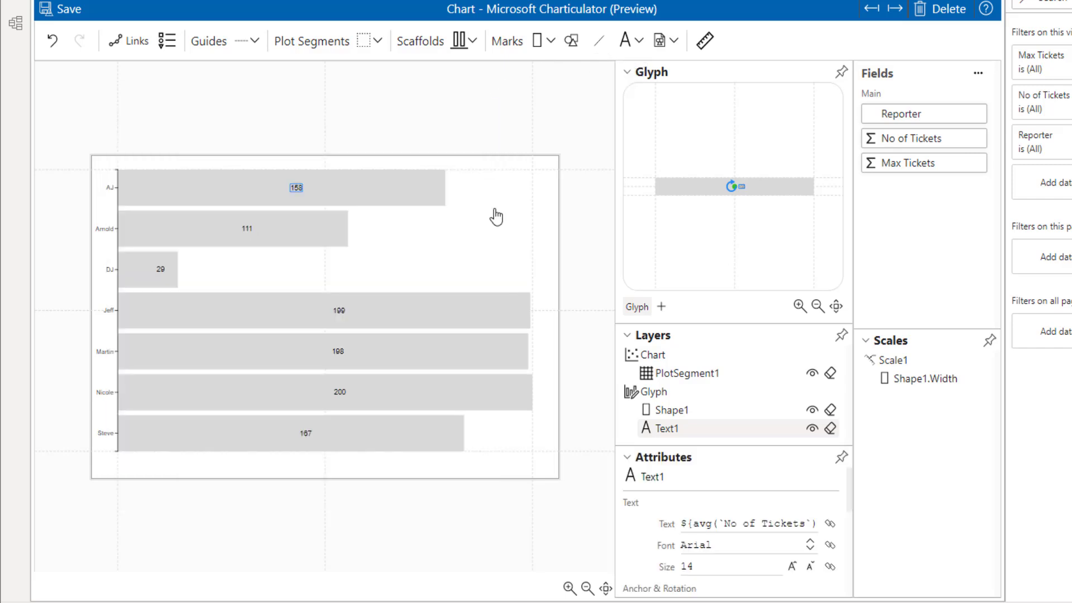
- Bind Shape1's Fill property to Max Tickets, creating a colour scale for the bars
left_click(684, 416)
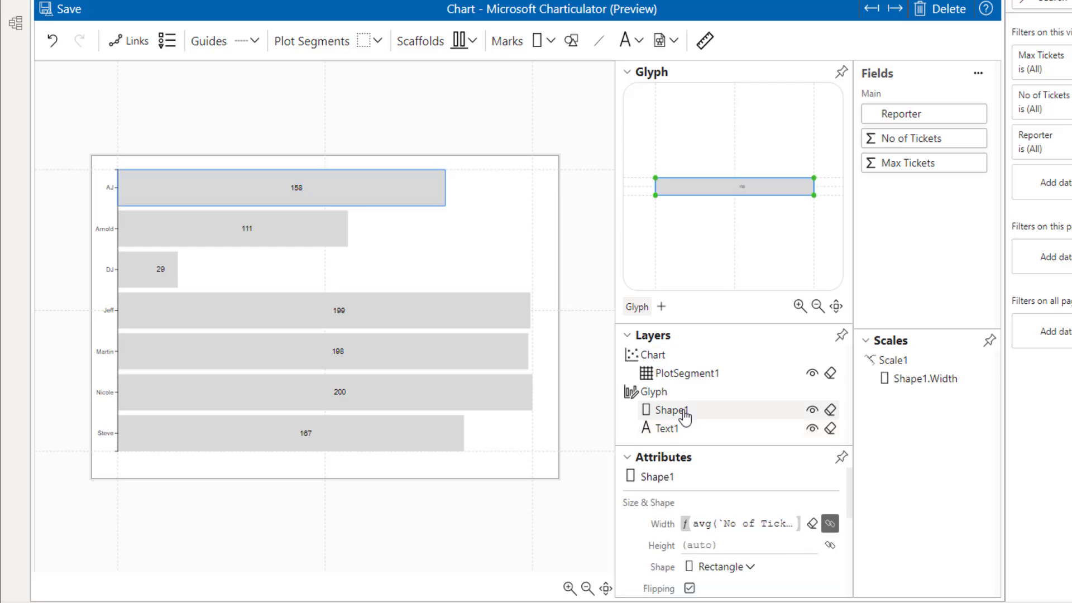
left_click(843, 459)
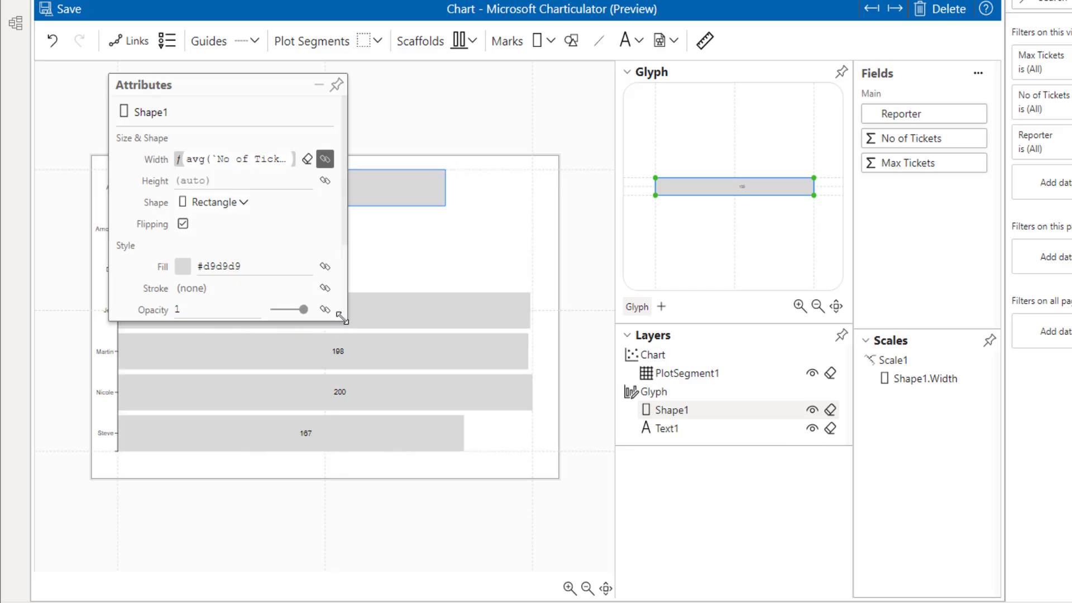
left_click_drag(342, 318, 529, 498)
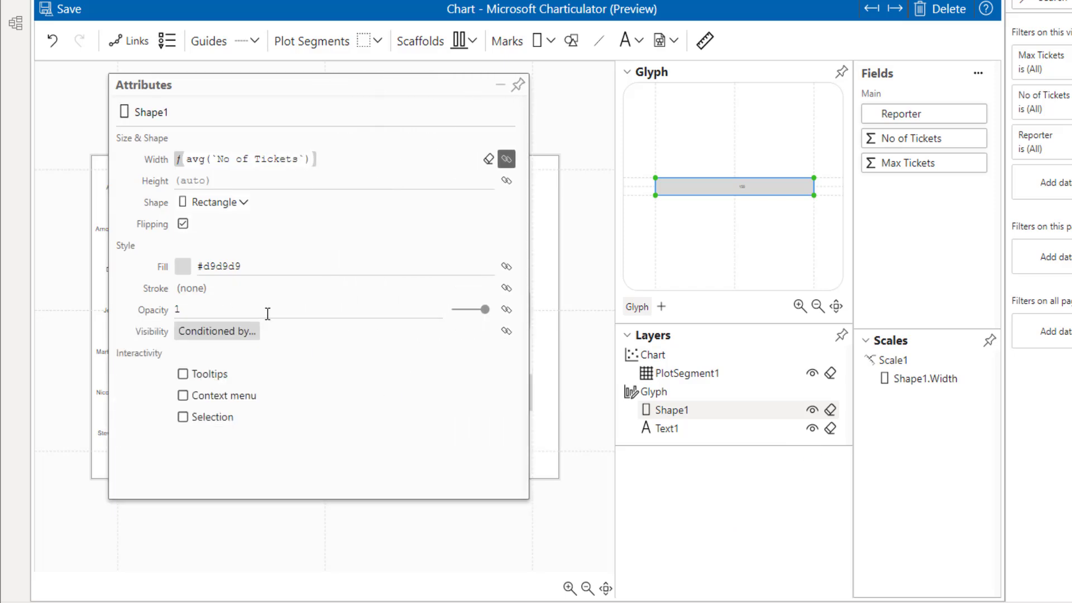
left_click(186, 166)
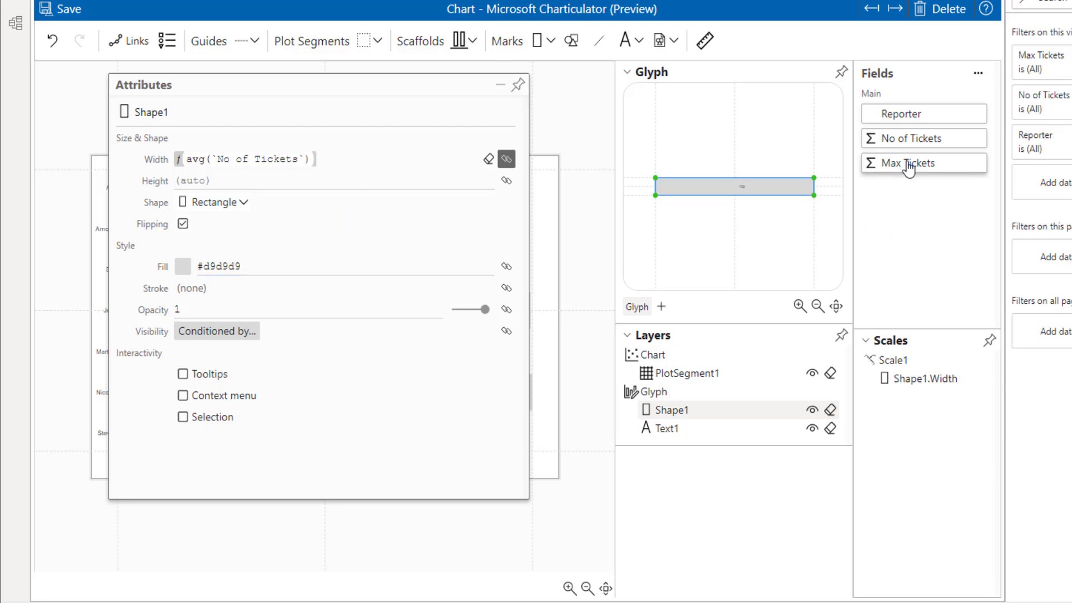
left_click_drag(907, 168, 208, 272)
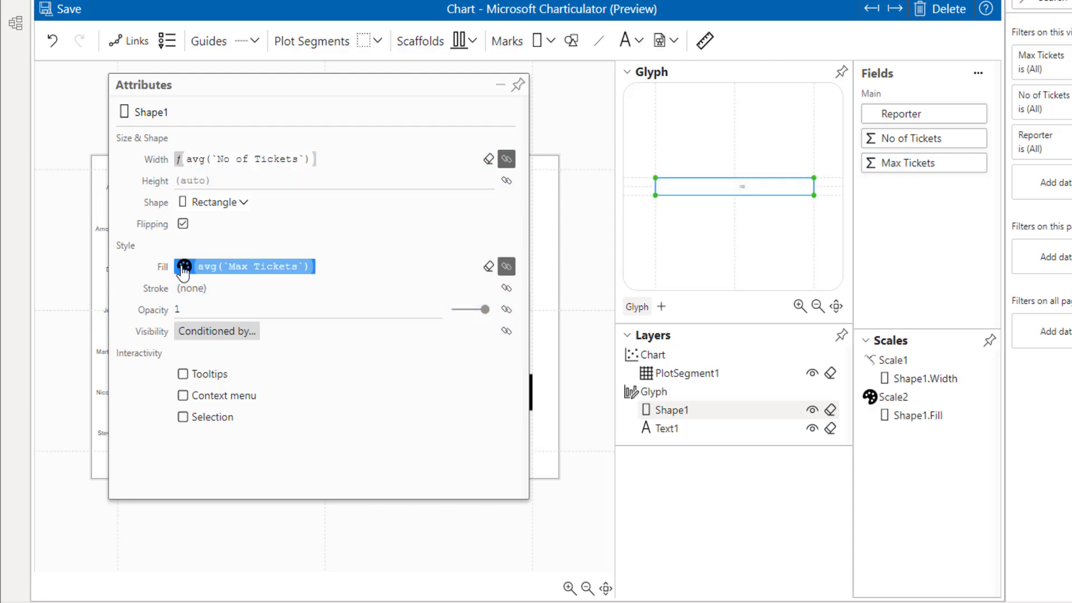
- Change the Fill scale's white gradient stop to blue #08519c, so the bars run blue to black
left_click(184, 268)
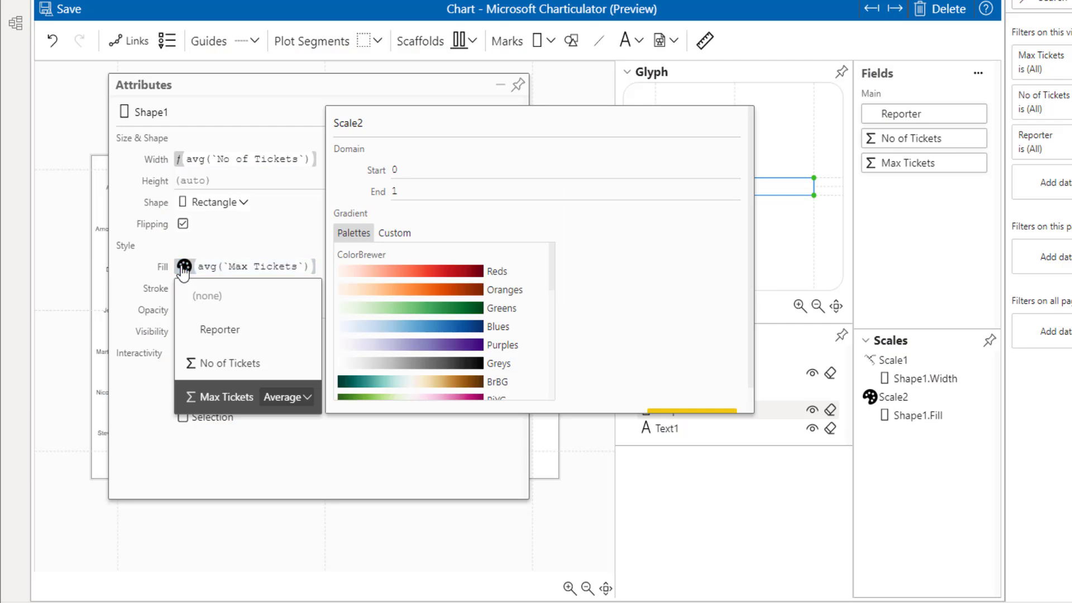
left_click(397, 239)
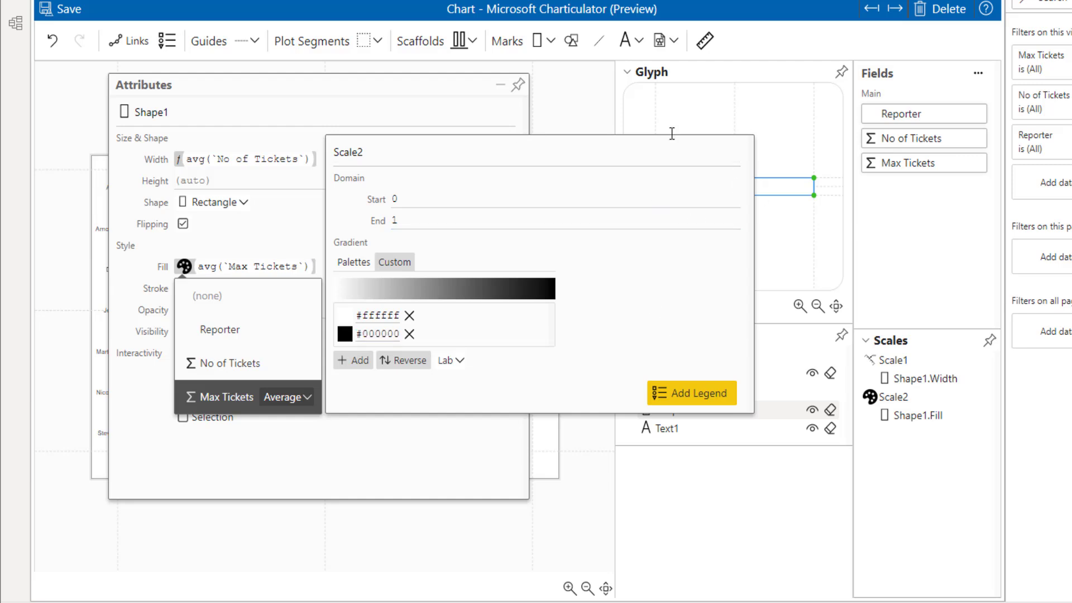
left_click(578, 81)
left_click_drag(437, 82, 981, 186)
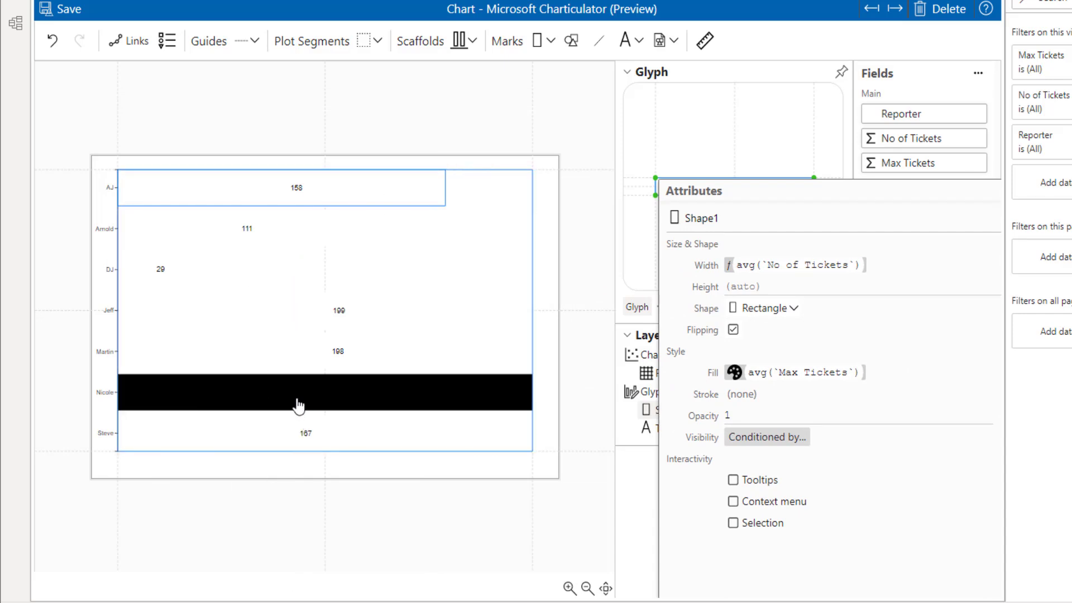
left_click(734, 373)
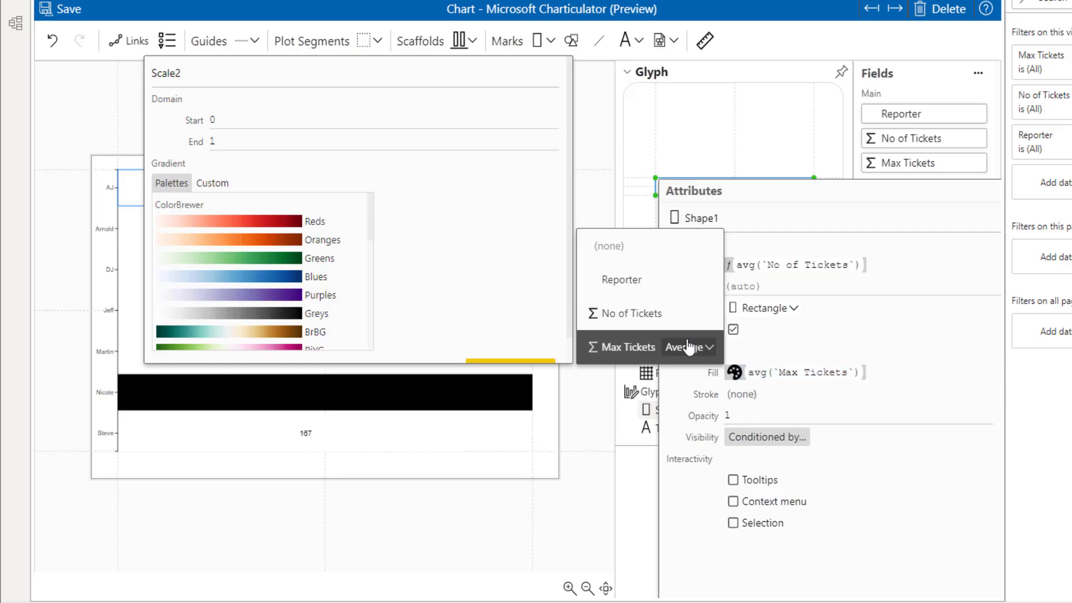
left_click(213, 184)
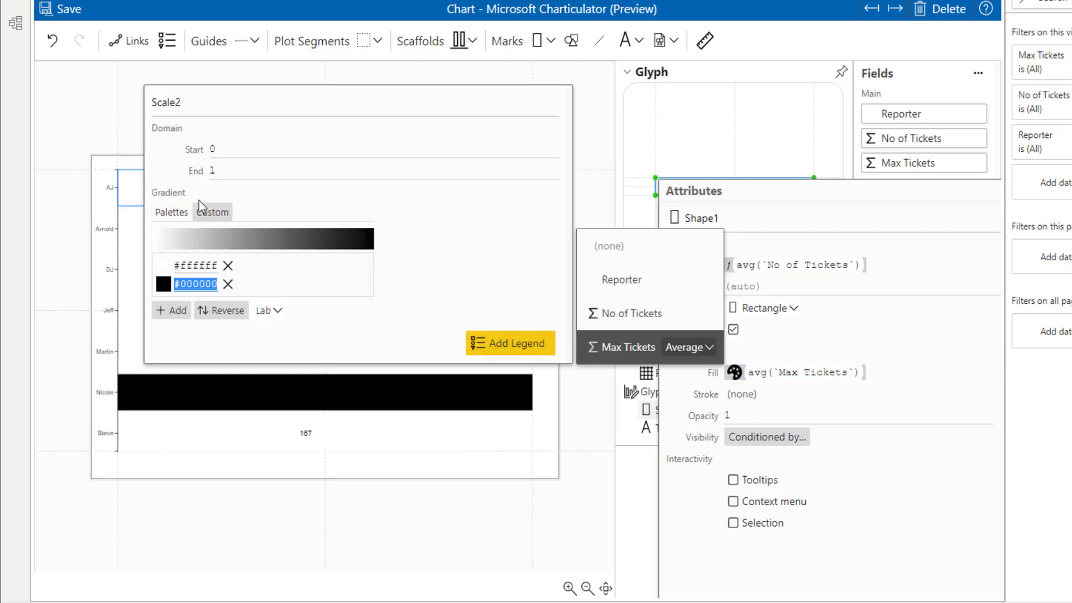
left_click(165, 267)
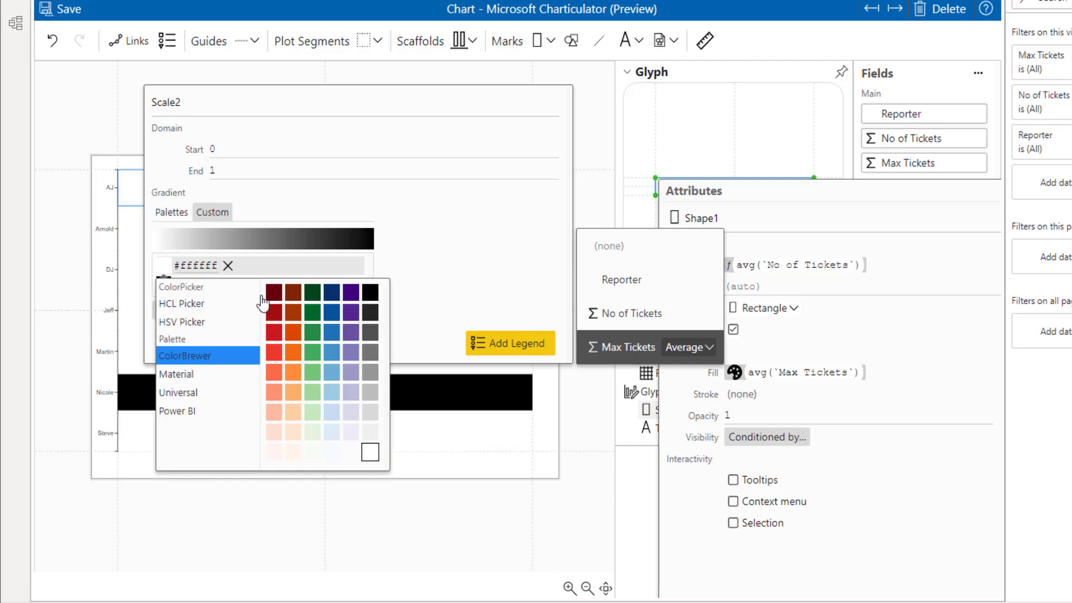
left_click(332, 313)
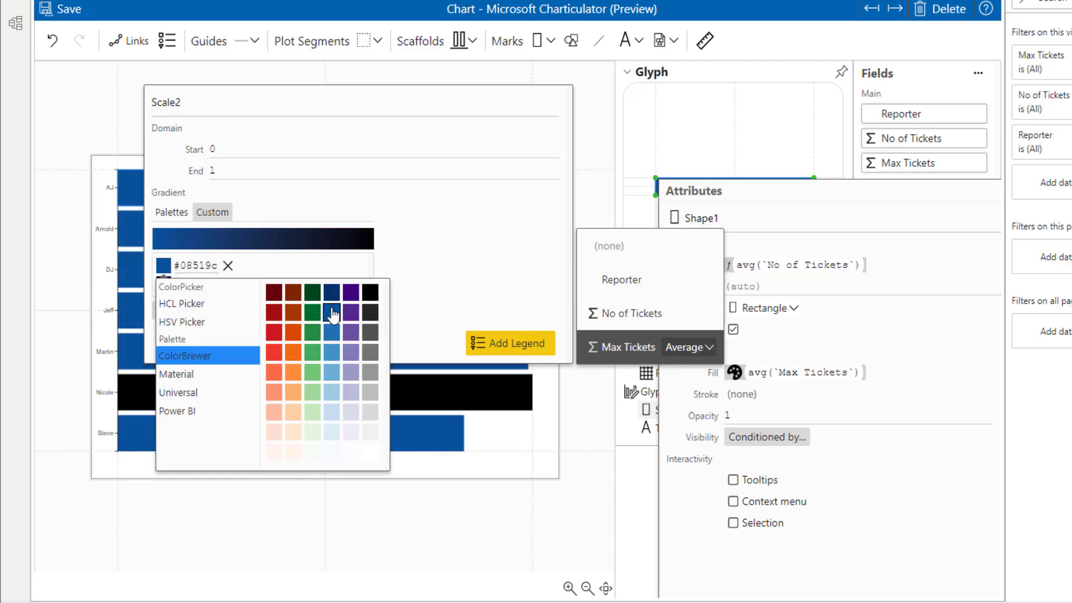
left_click(446, 254)
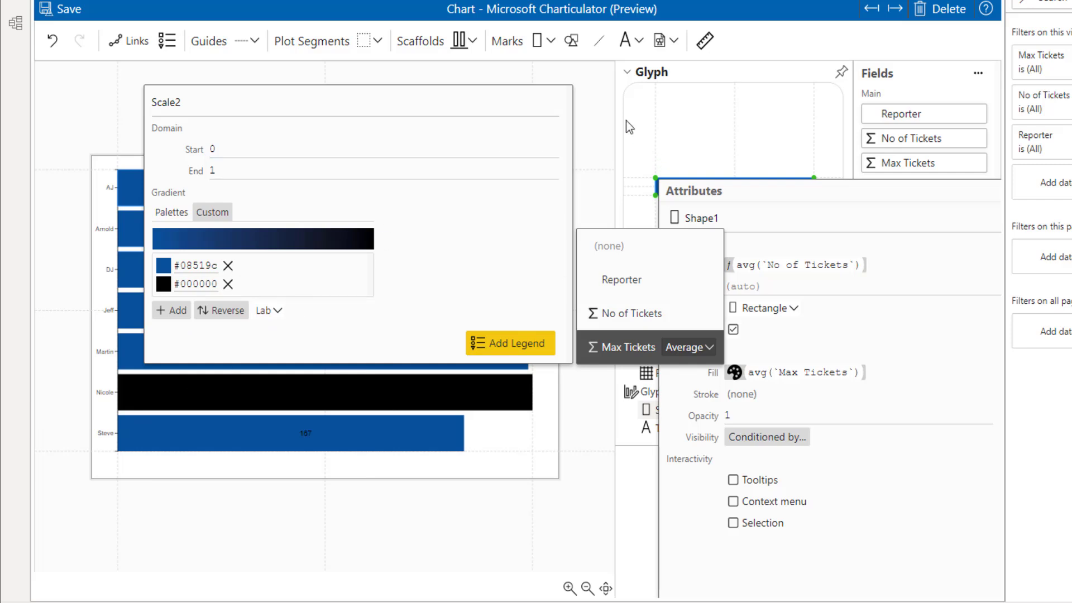
left_click(608, 118)
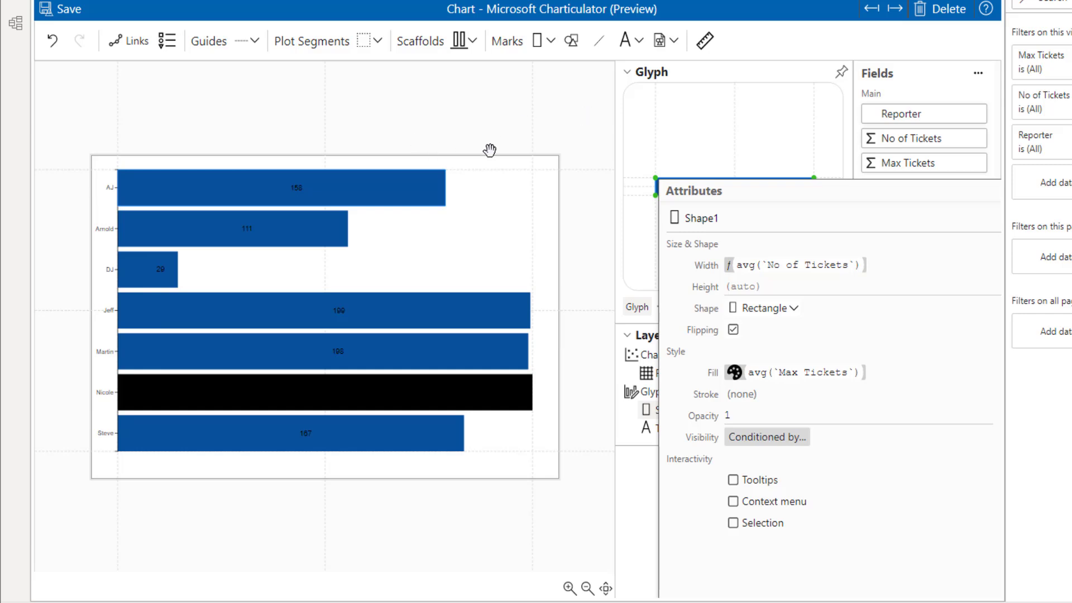
- Deselect the bar and dock the properties panel back beside the Layers list
left_click(581, 113)
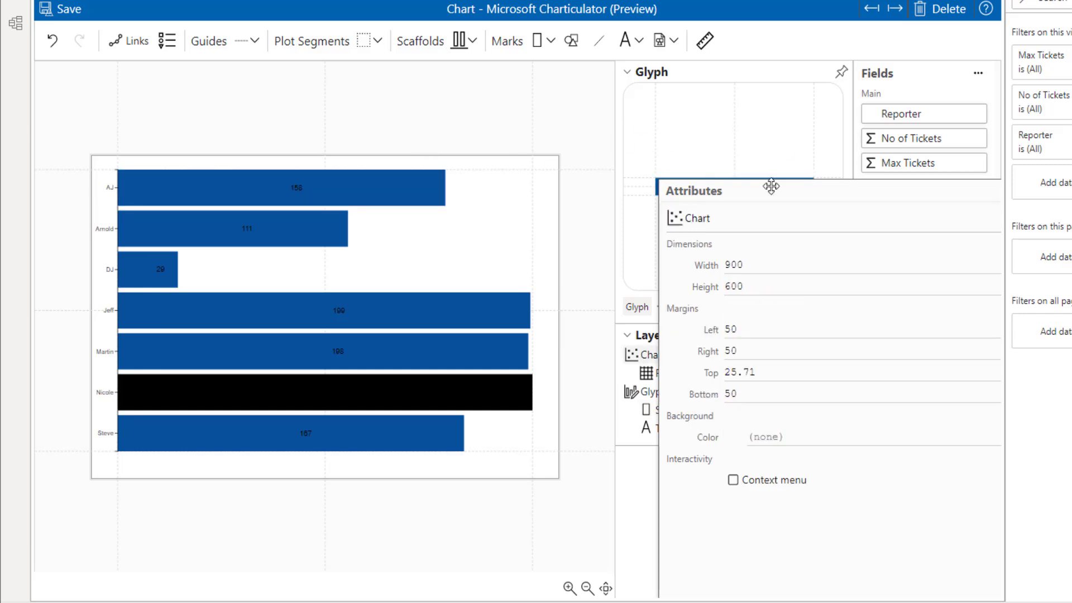
left_click_drag(836, 194, 682, 184)
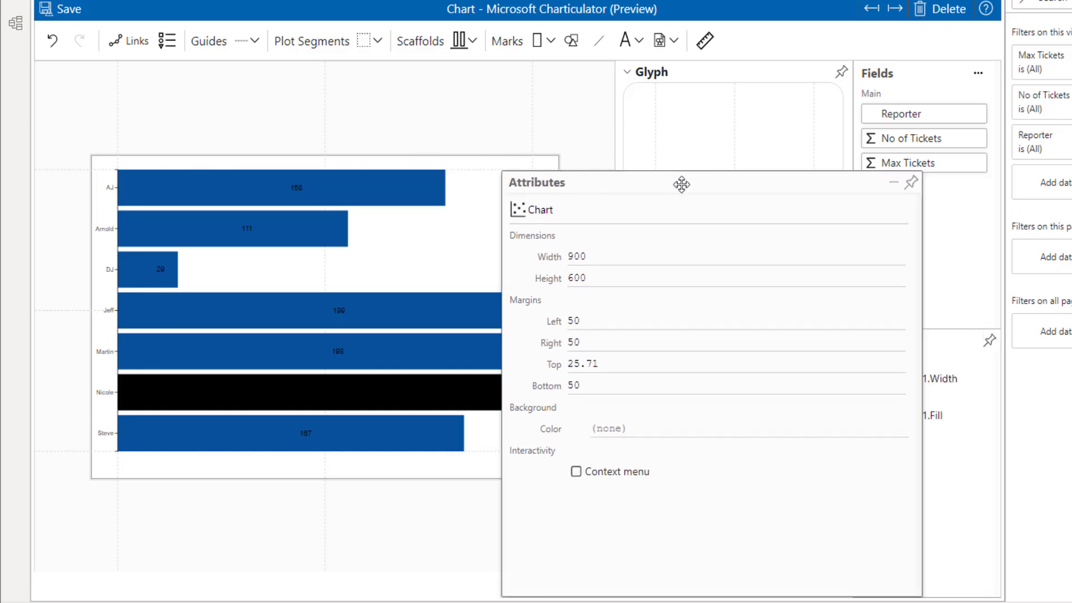
left_click(909, 185)
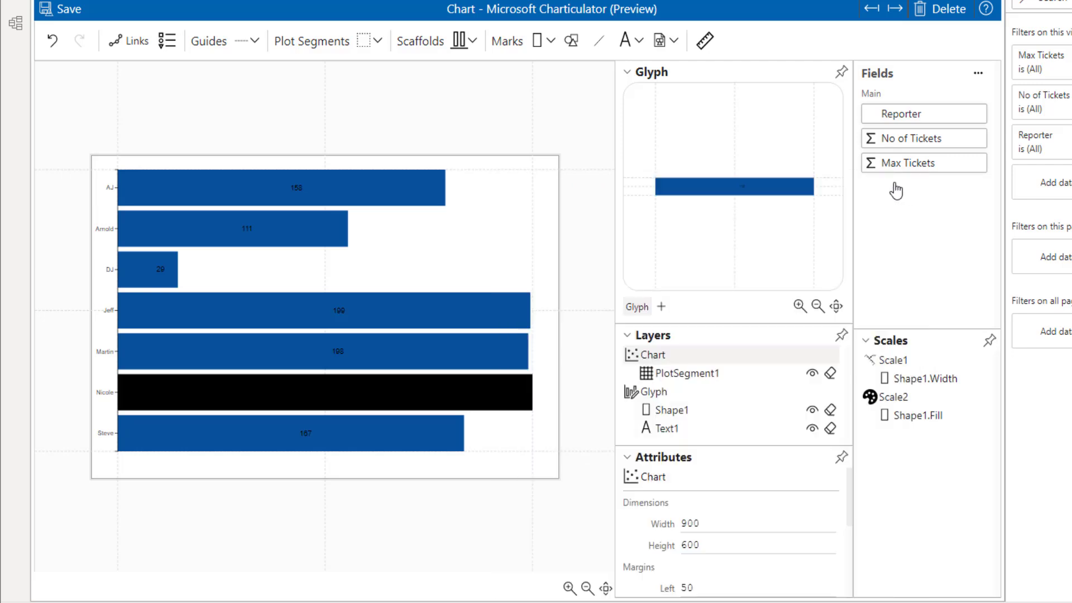
- Set the Text1 value labels to size 12 and colour #ffffff
left_click(680, 431)
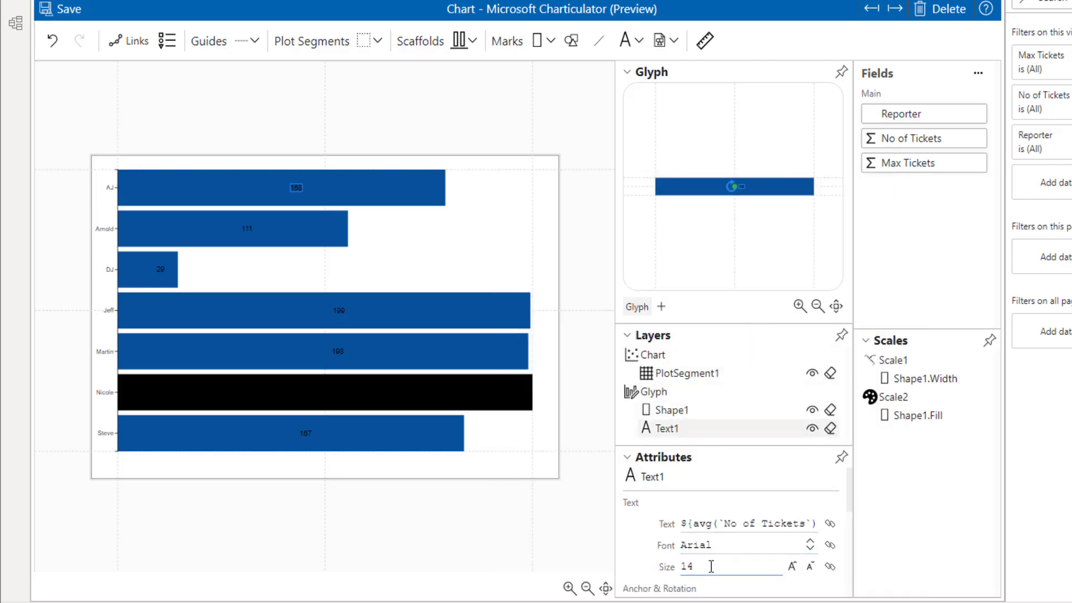
left_click(683, 568)
type("12")
left_click_drag(847, 472, 847, 535)
left_click(760, 540)
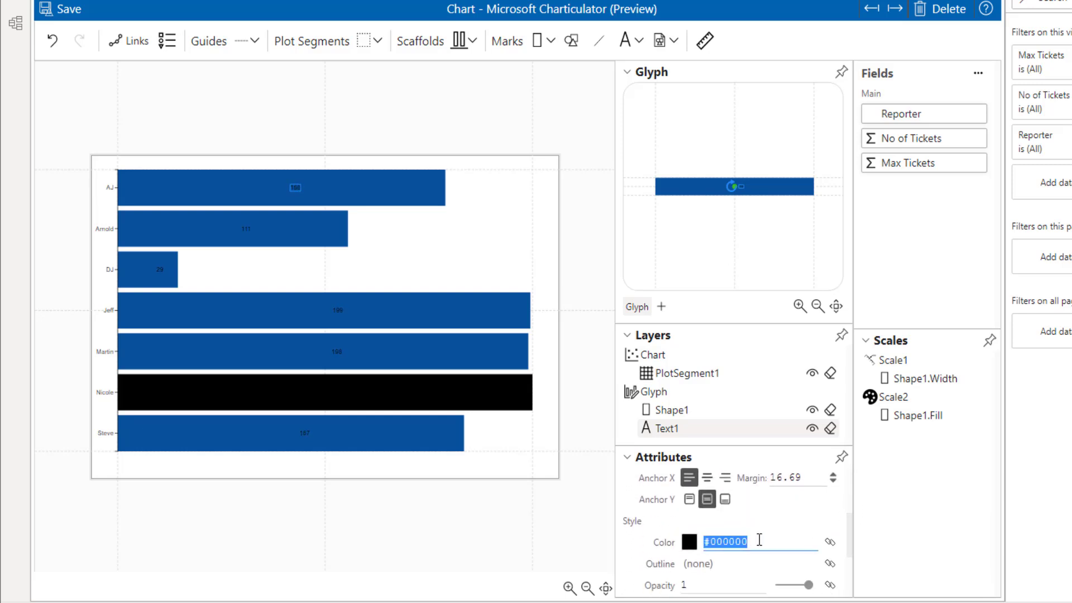
type("#fff")
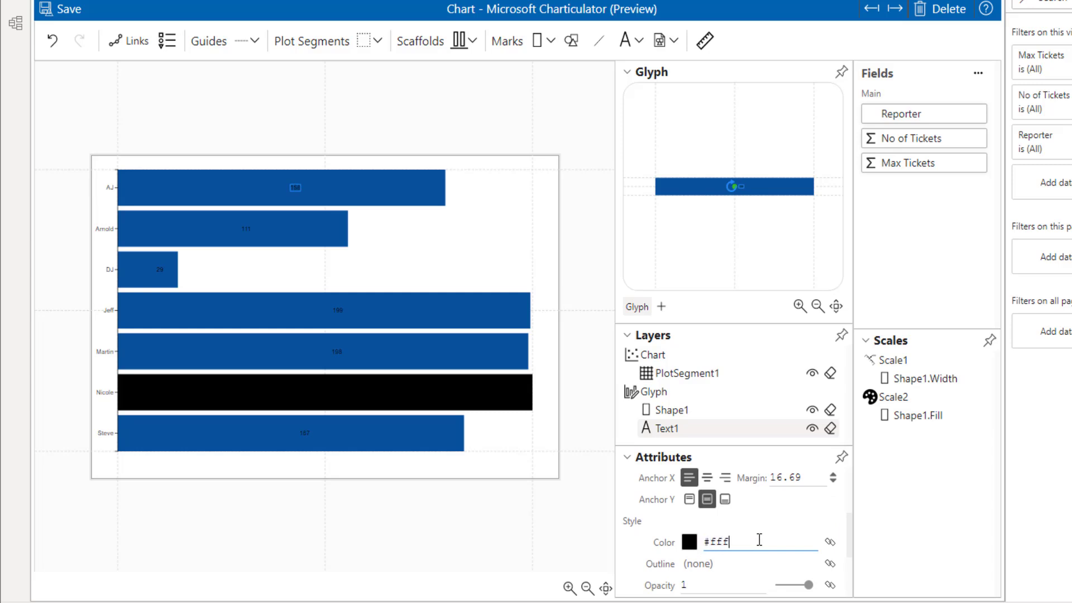
type("fff")
left_click(772, 514)
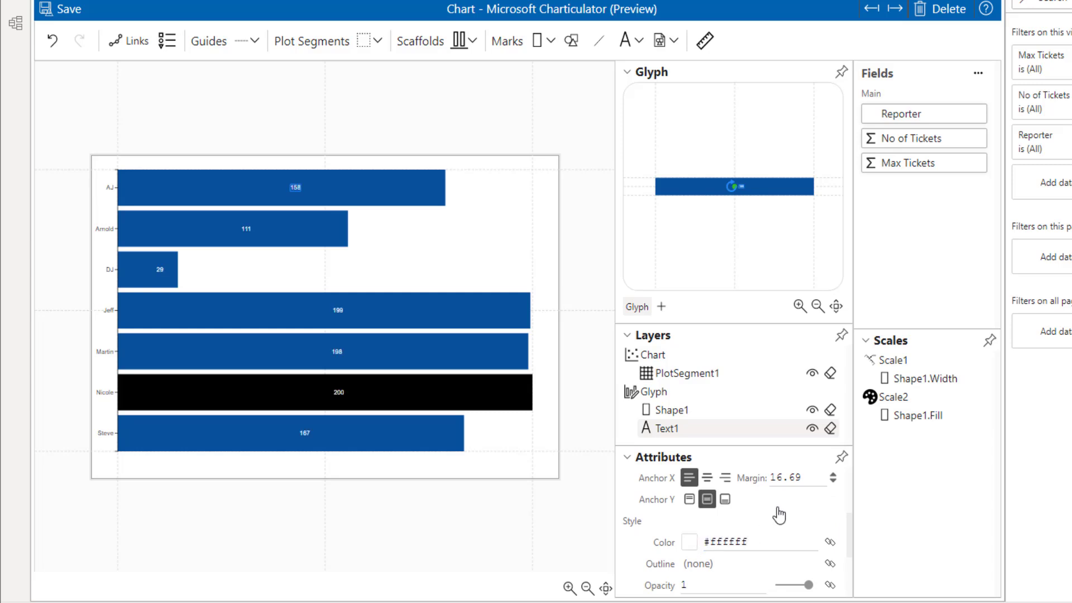
key("Escape")
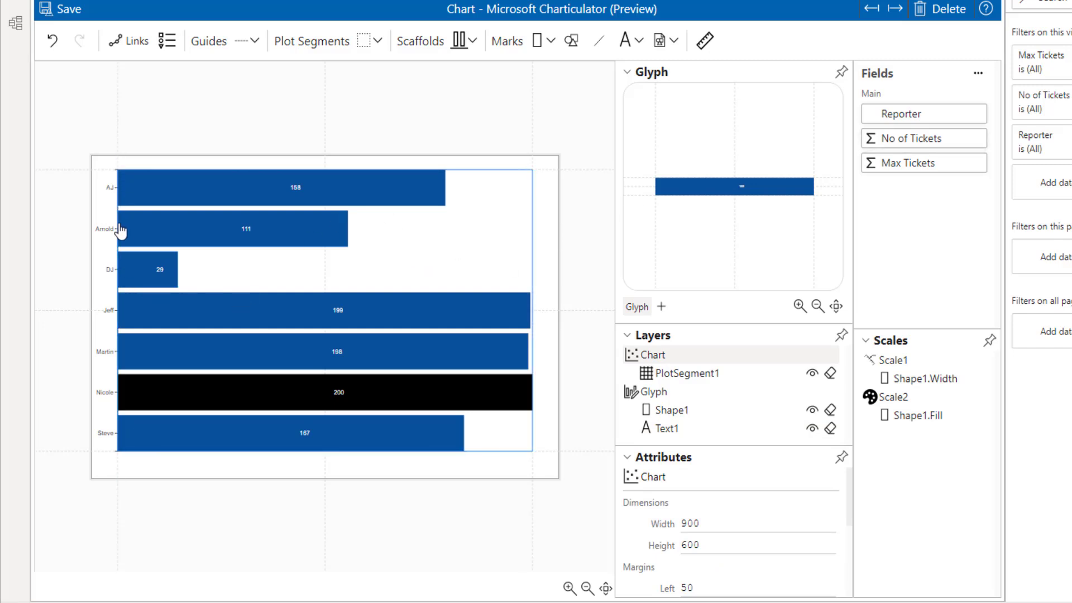
- Set PlotSegment1's Y-axis line colour to #ffffff in the Axis Style settings
left_click(700, 380)
left_click(841, 457)
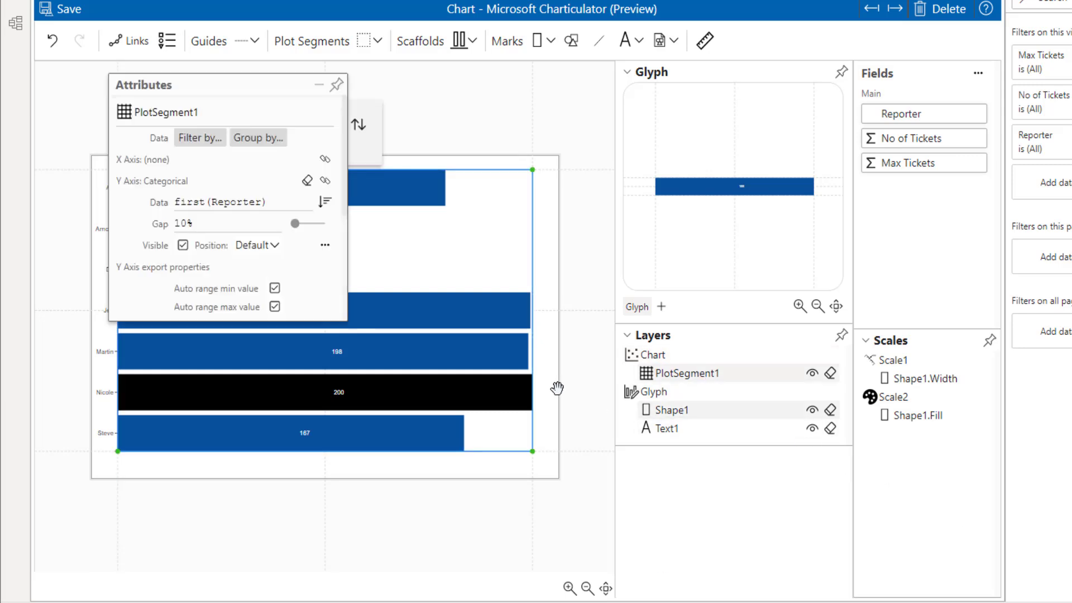
left_click_drag(347, 320, 523, 524)
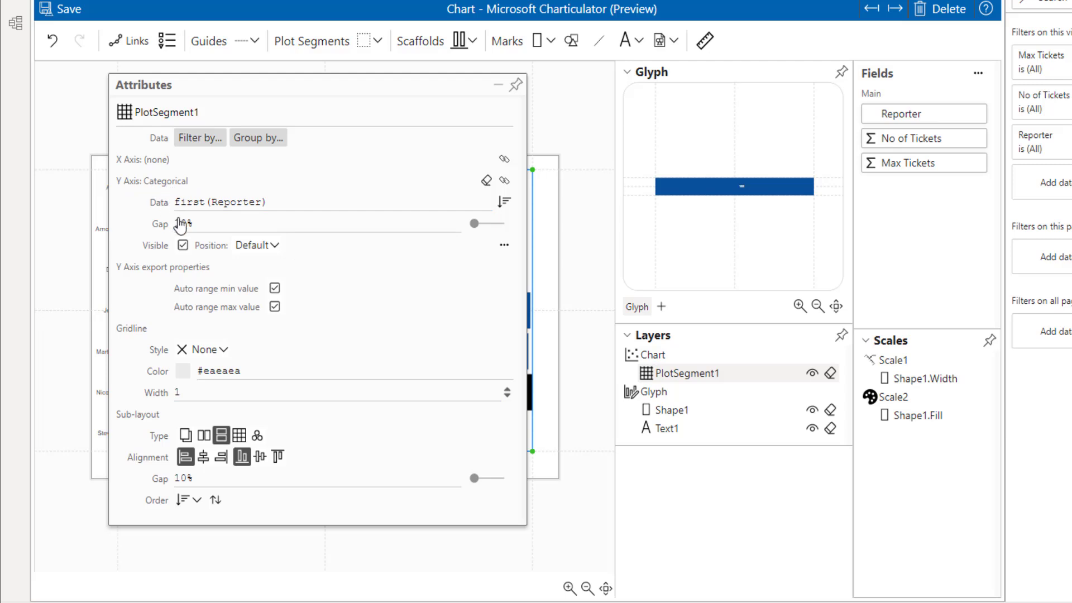
left_click(505, 249)
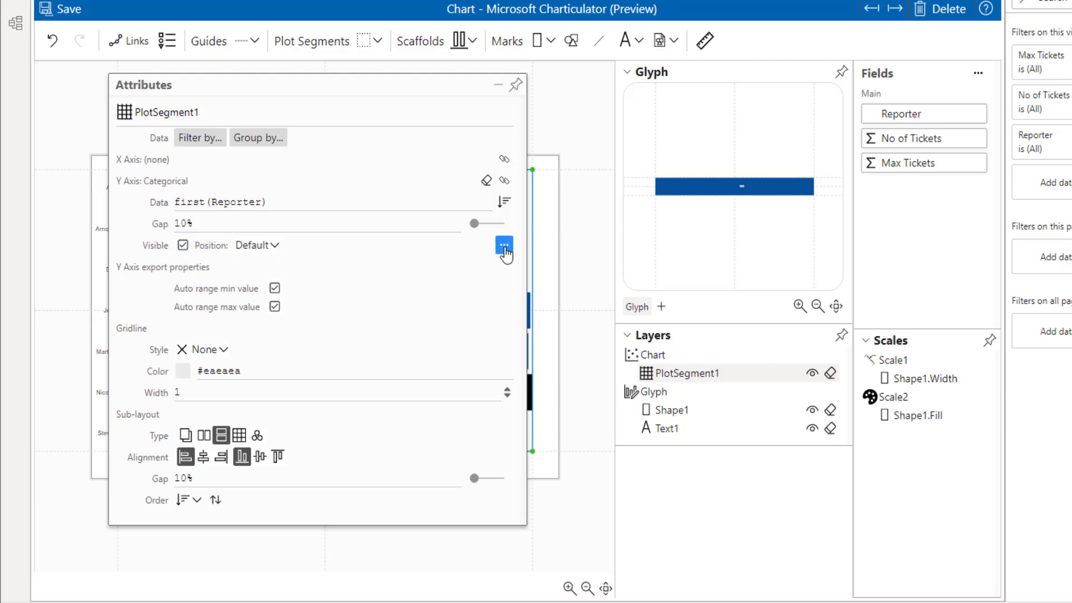
left_click(505, 250)
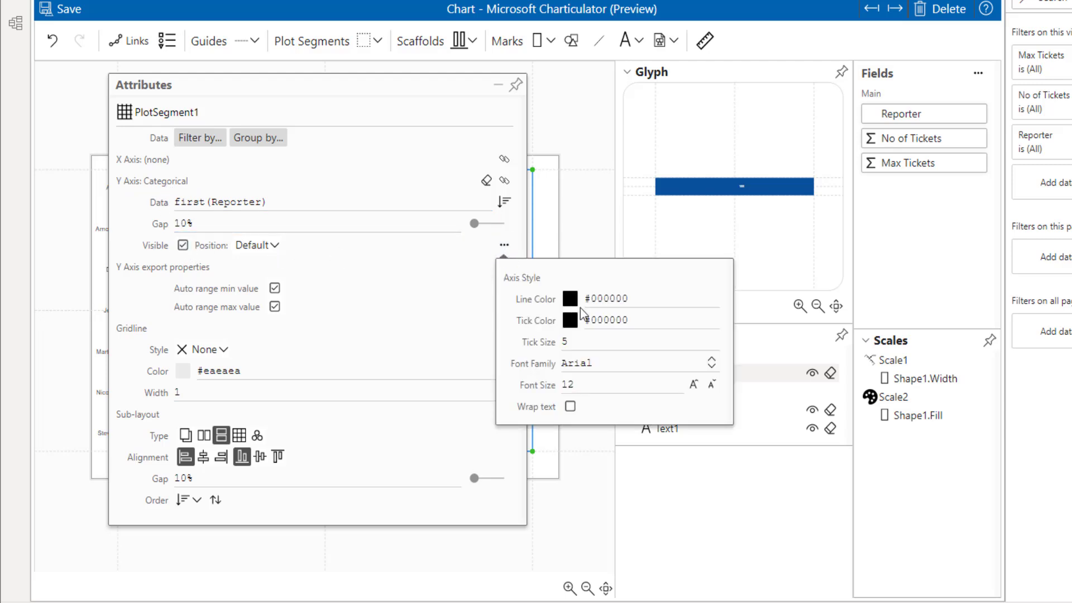
left_click(599, 295)
triple_click(643, 296)
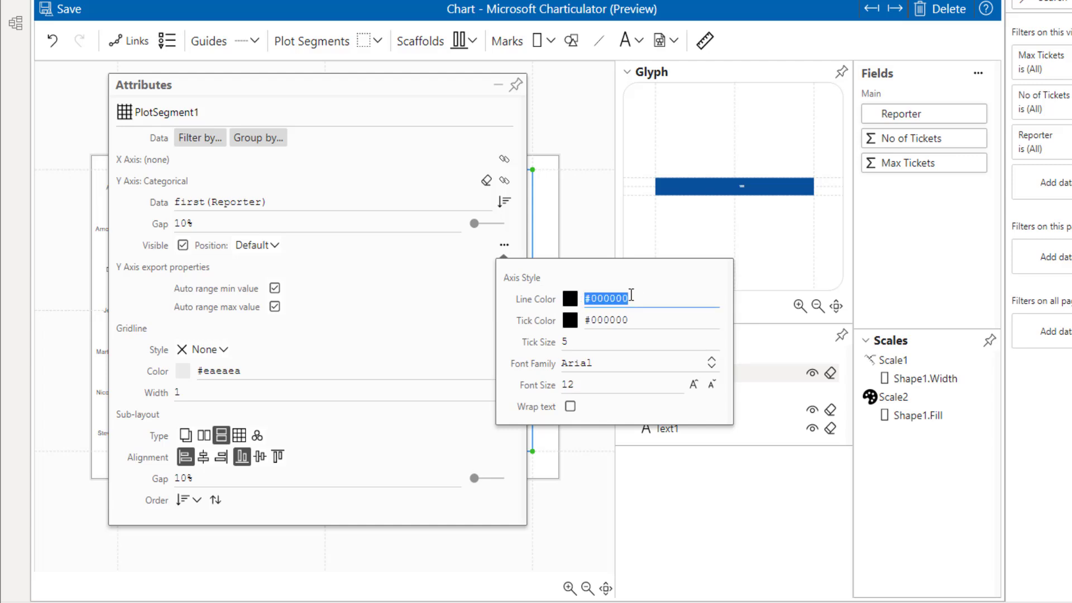
type("#ffffff")
key("Tab")
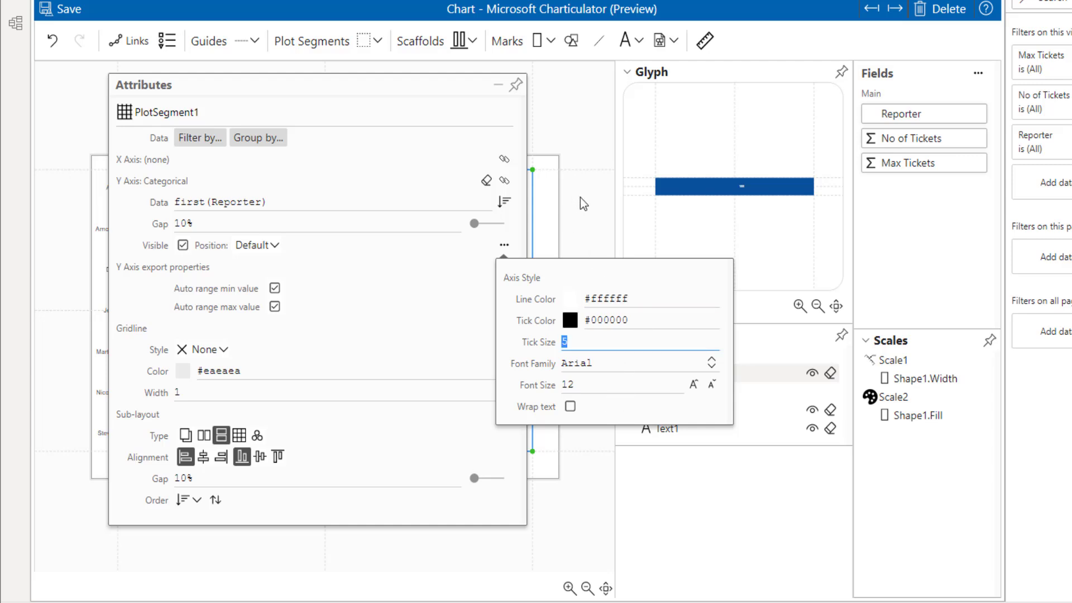
left_click(581, 198)
left_click(515, 85)
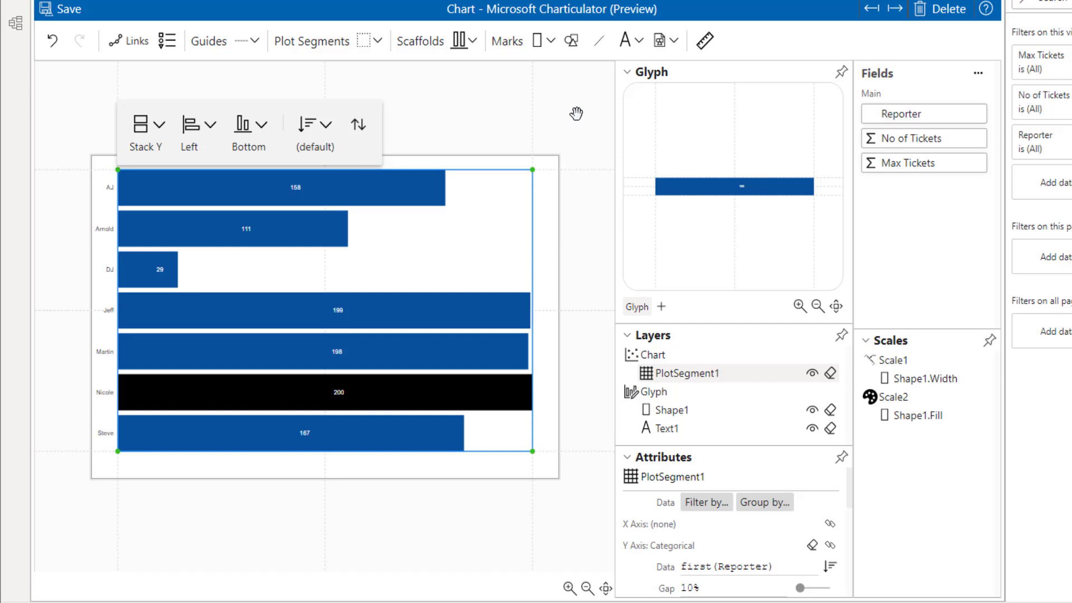
- Deselect the plot segment and save the Charticulator chart design
left_click(541, 104)
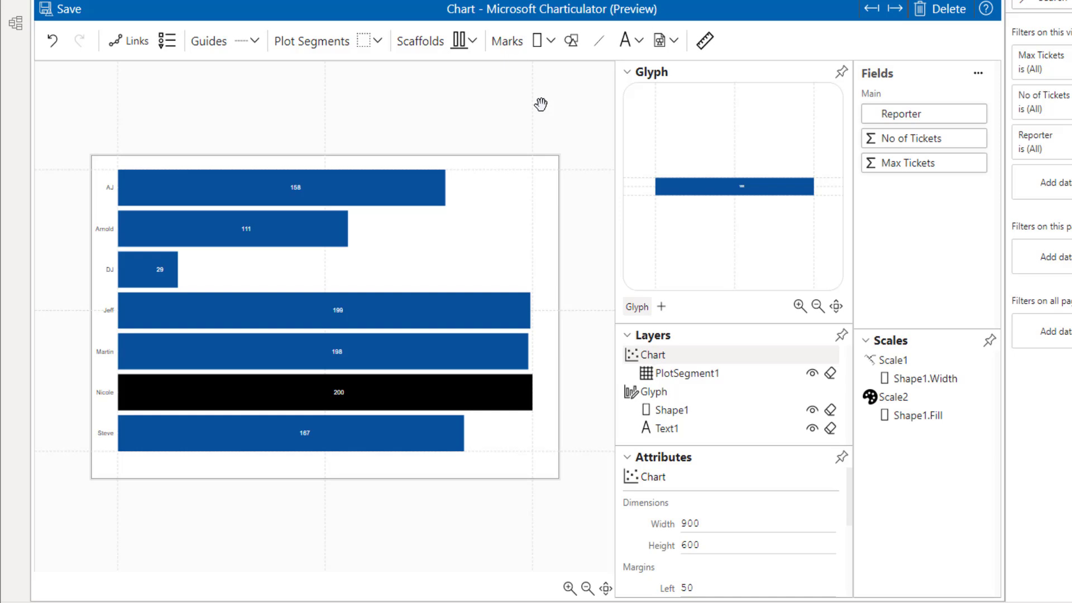
left_click(66, 11)
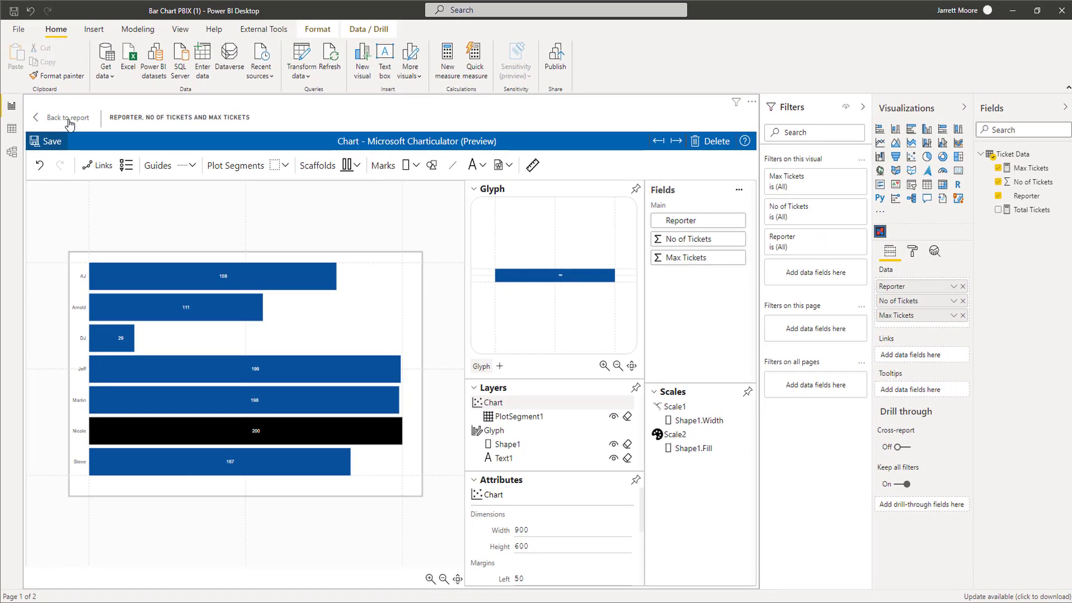
- Return to the report, confirm saving the chart changes, and enlarge the bar chart visual
left_click(72, 119)
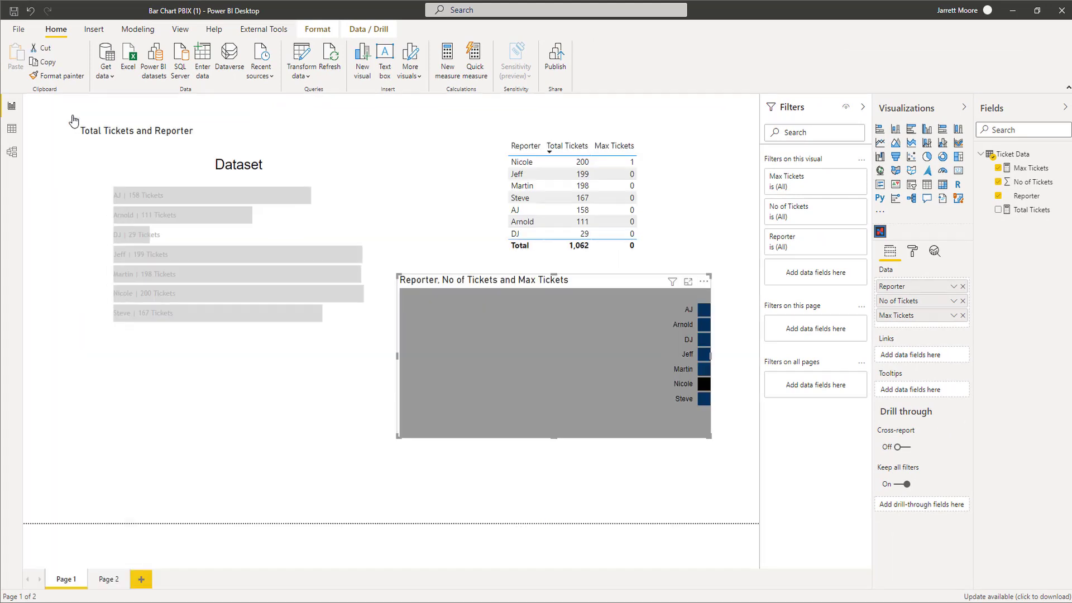
left_click(570, 385)
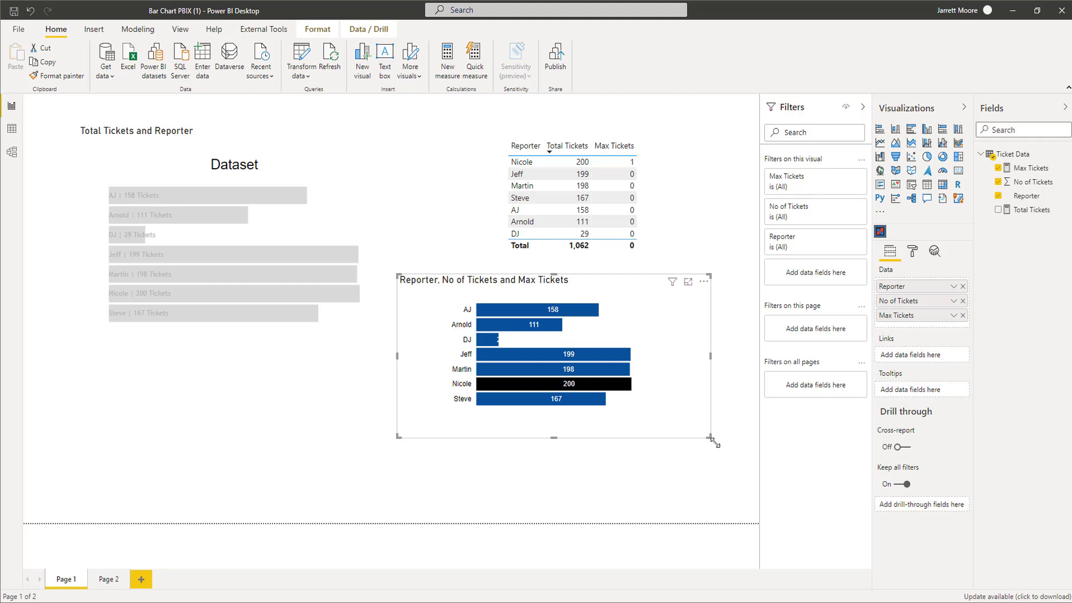
left_click_drag(709, 437, 743, 504)
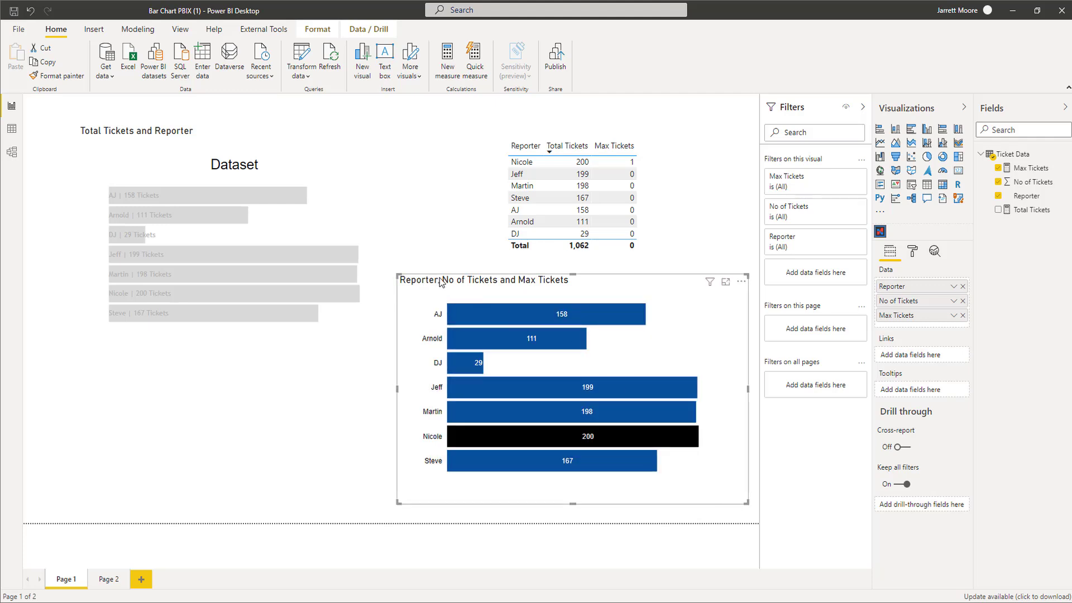
- Check the chart's Title card in the visual's Format options
left_click(912, 252)
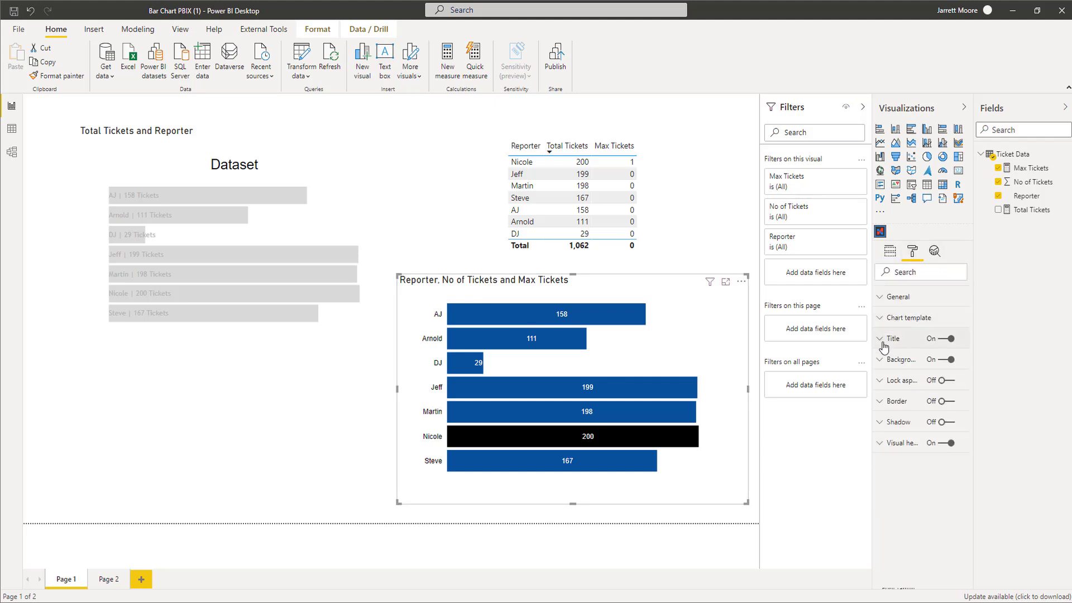
left_click(883, 344)
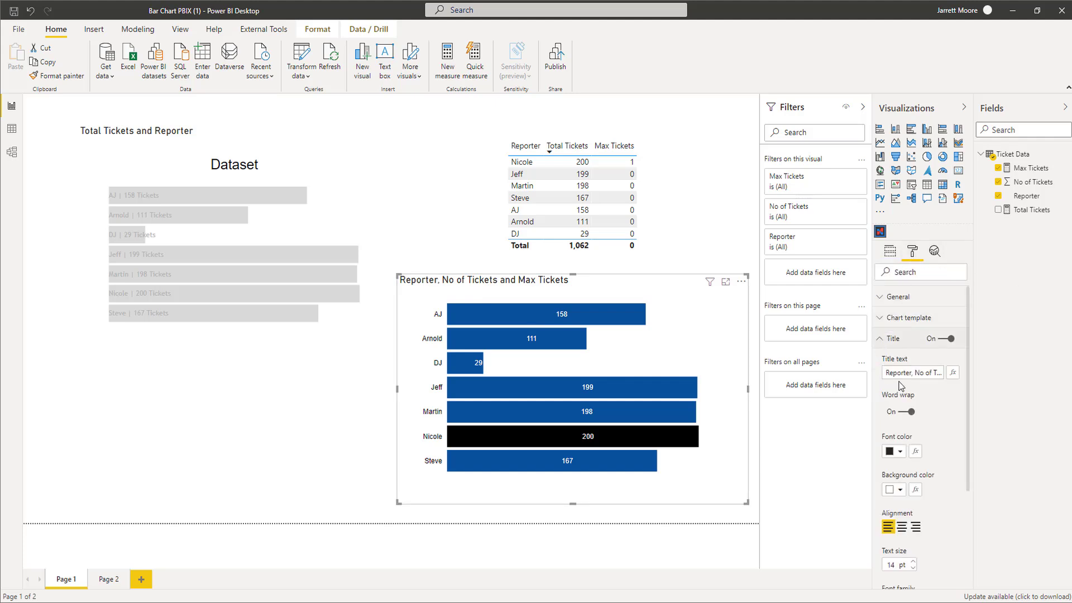
left_click(882, 340)
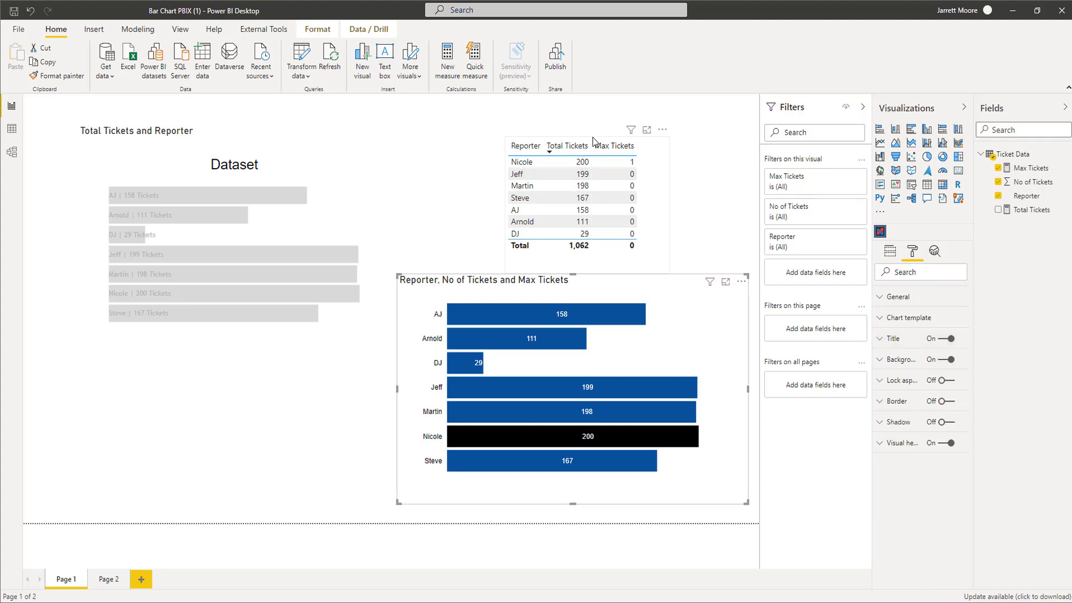
- Drag the Reporter tickets table up and left near the top of the page
left_click_drag(593, 141, 564, 107)
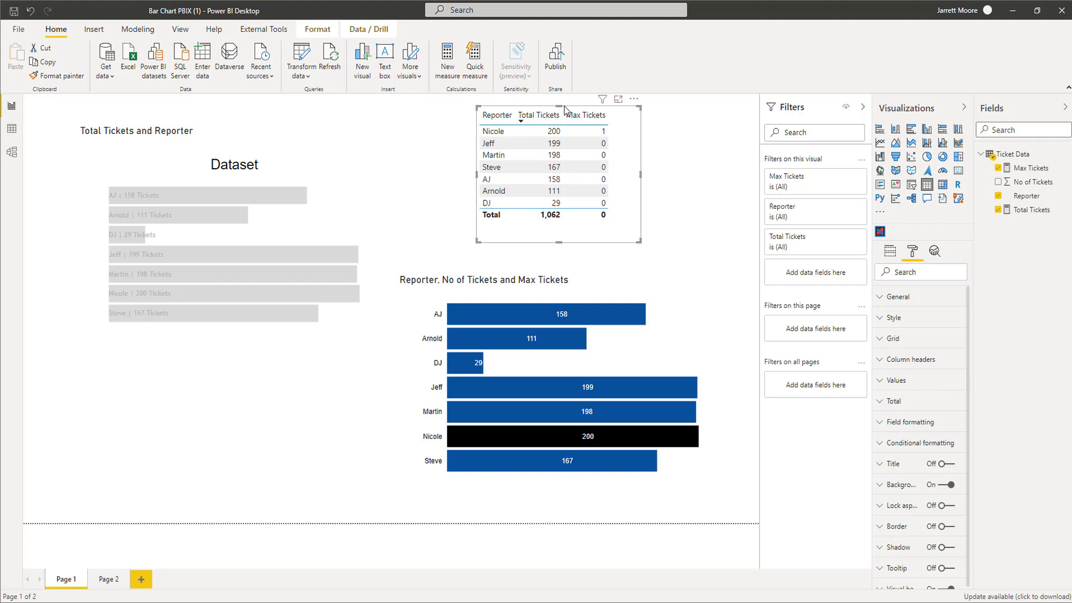